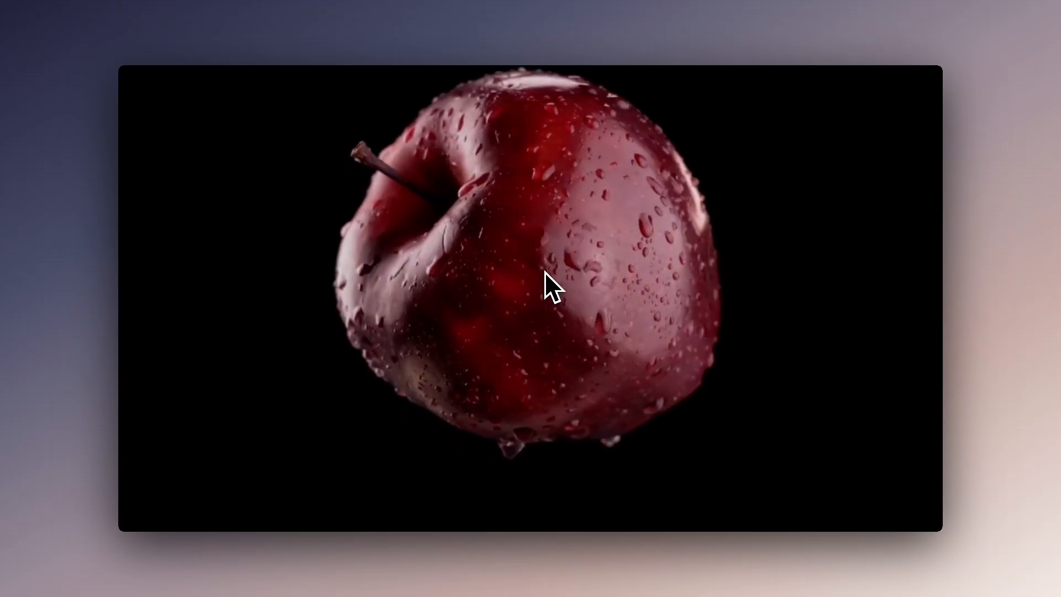
Examine the landing page's scroll-driven apple animation and the text paragraph beneath it
scroll(550, 304, "down", 5)
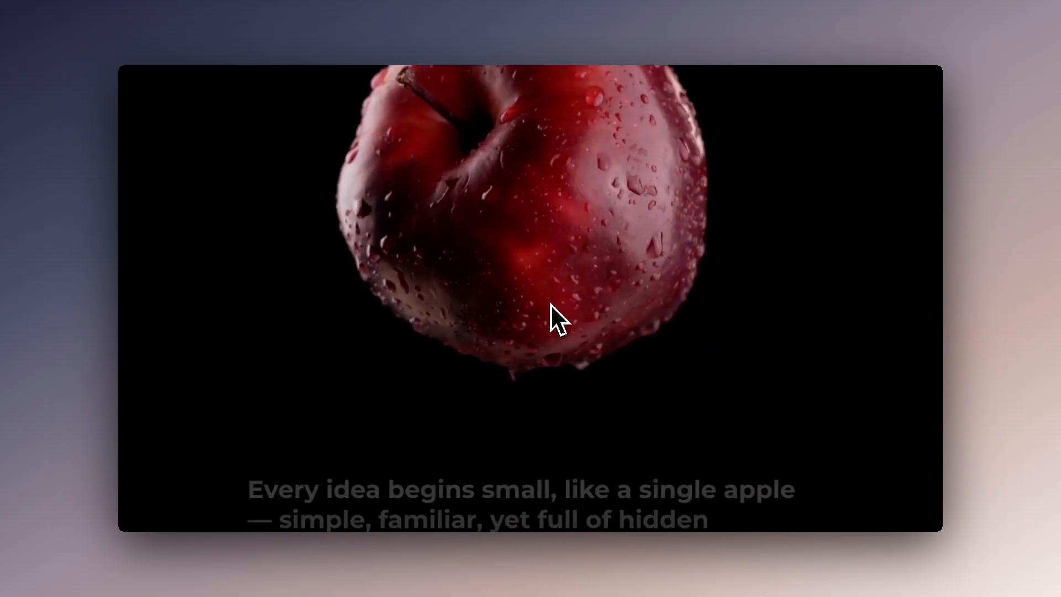
scroll(544, 267, "down", 2)
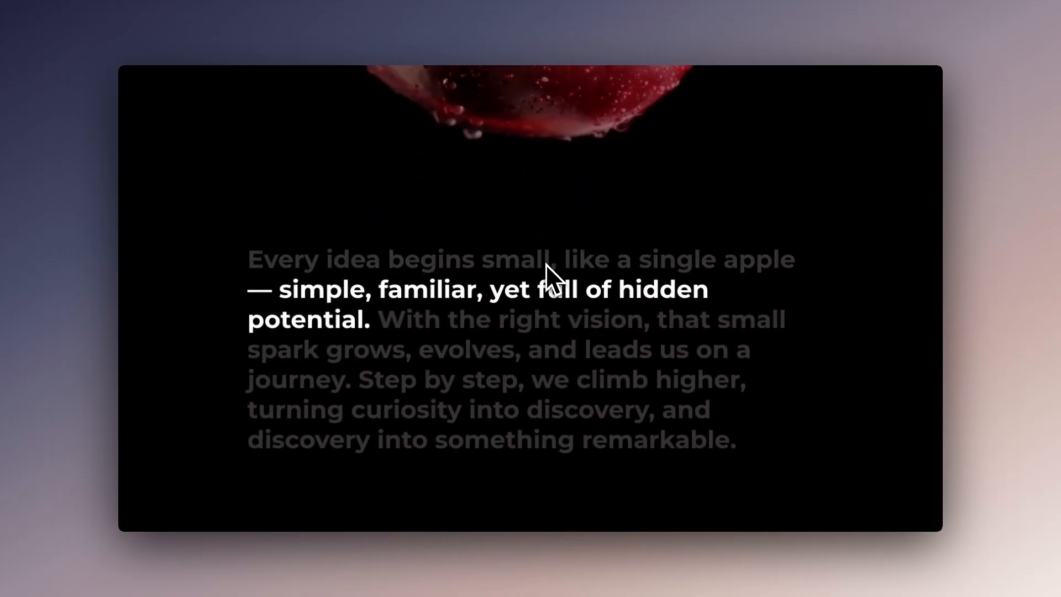
scroll(540, 225, "down", 1)
scroll(538, 213, "down", 1)
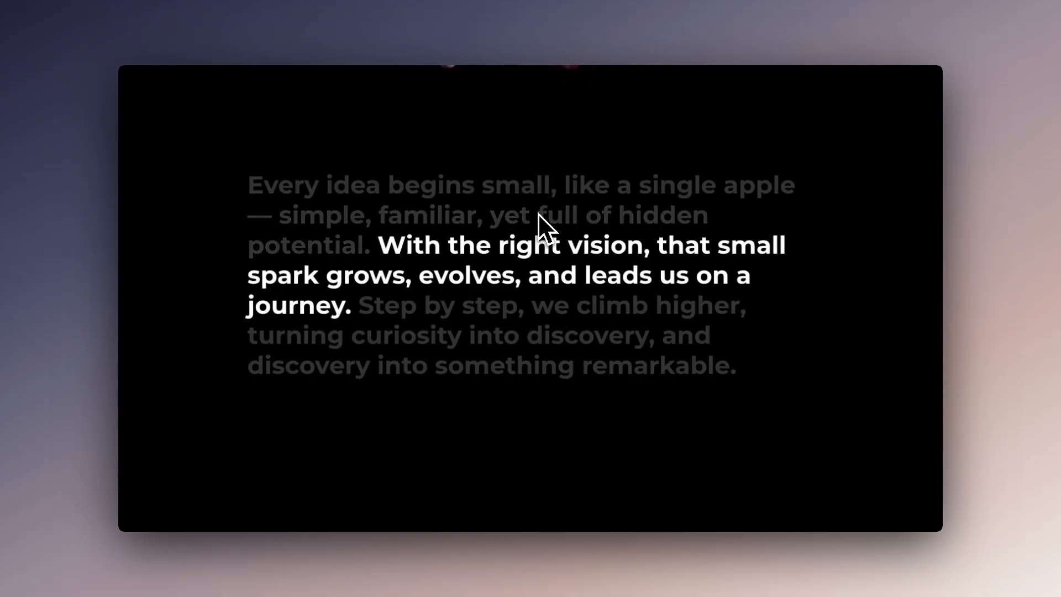
scroll(505, 177, "down", 1)
scroll(500, 182, "down", 1)
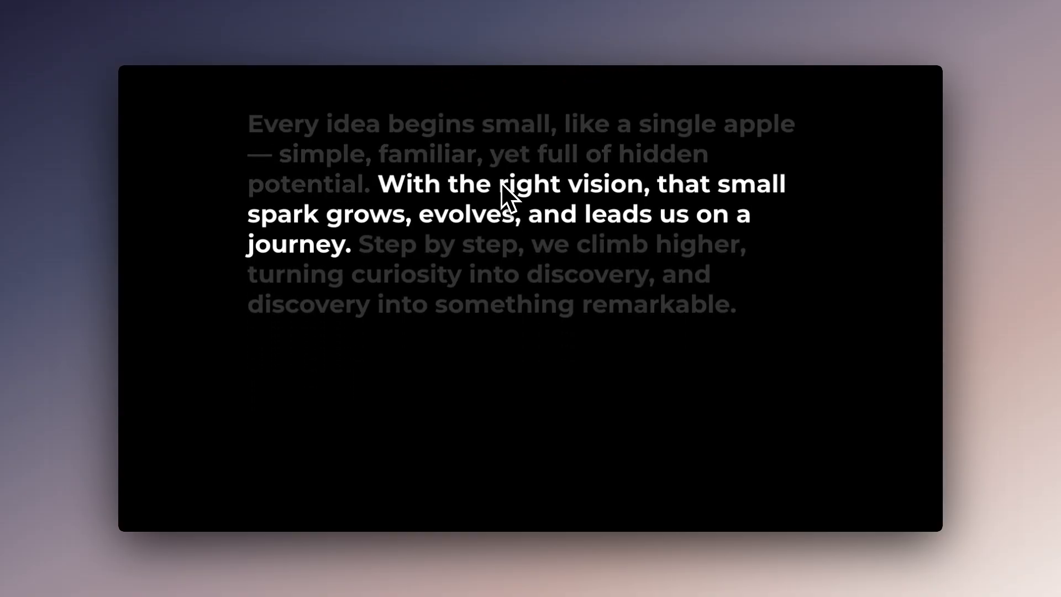
scroll(495, 325, "down", 4)
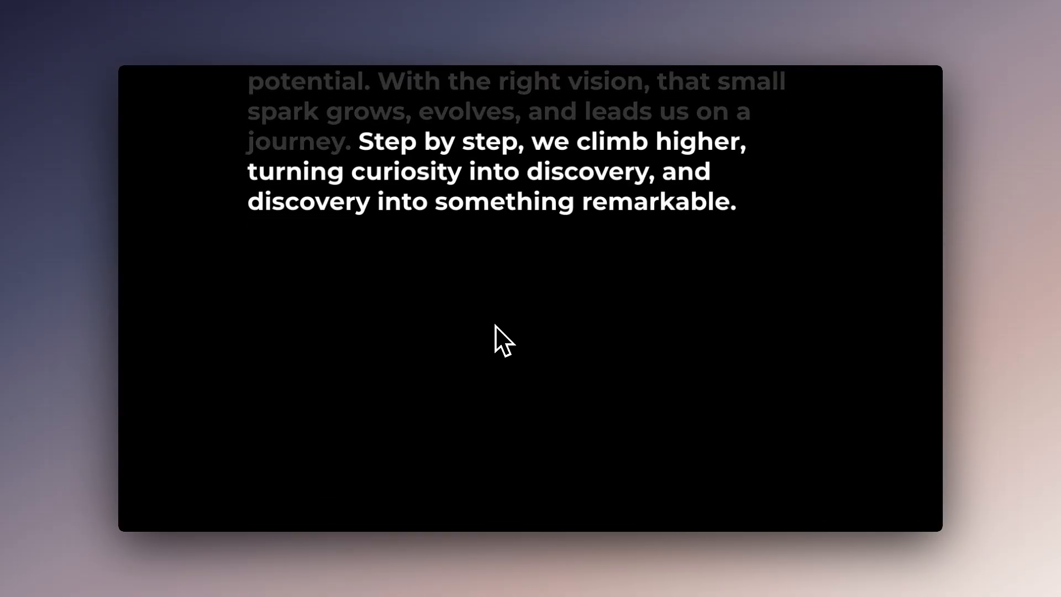
scroll(495, 325, "up", 10)
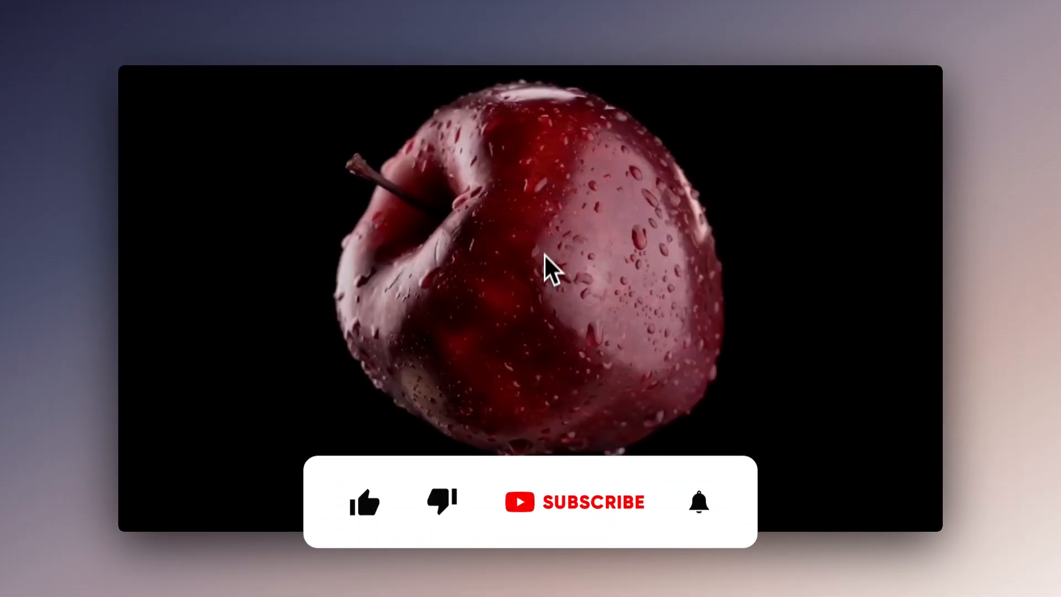
Examine the phrase-by-phrase highlight effect on the "Every idea begins small" paragraph
scroll(543, 263, "down", 3)
scroll(543, 267, "down", 10)
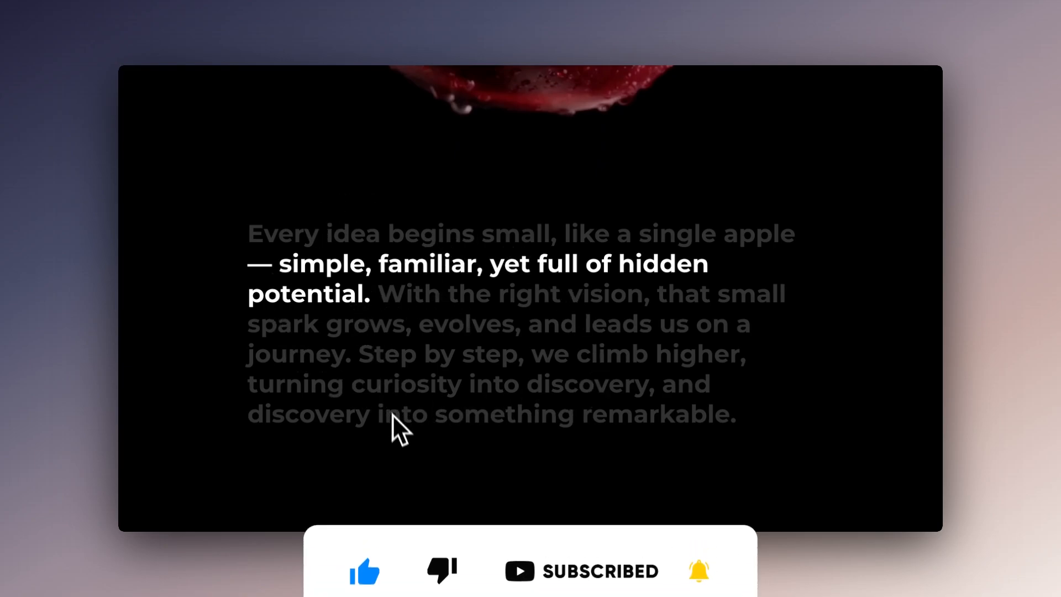
scroll(394, 426, "down", 3)
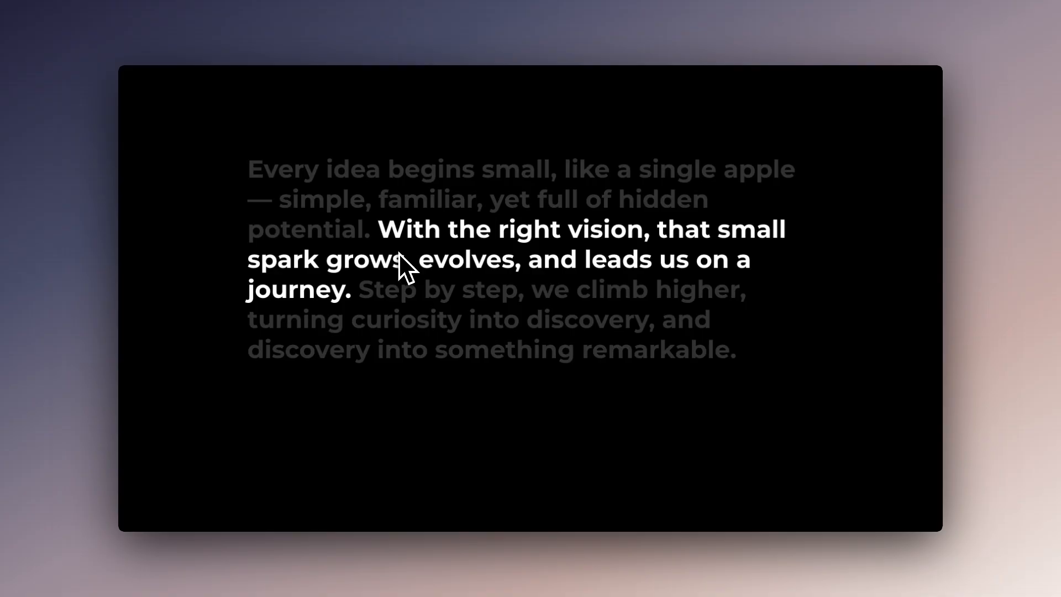
scroll(399, 253, "down", 1)
scroll(399, 253, "up", 1)
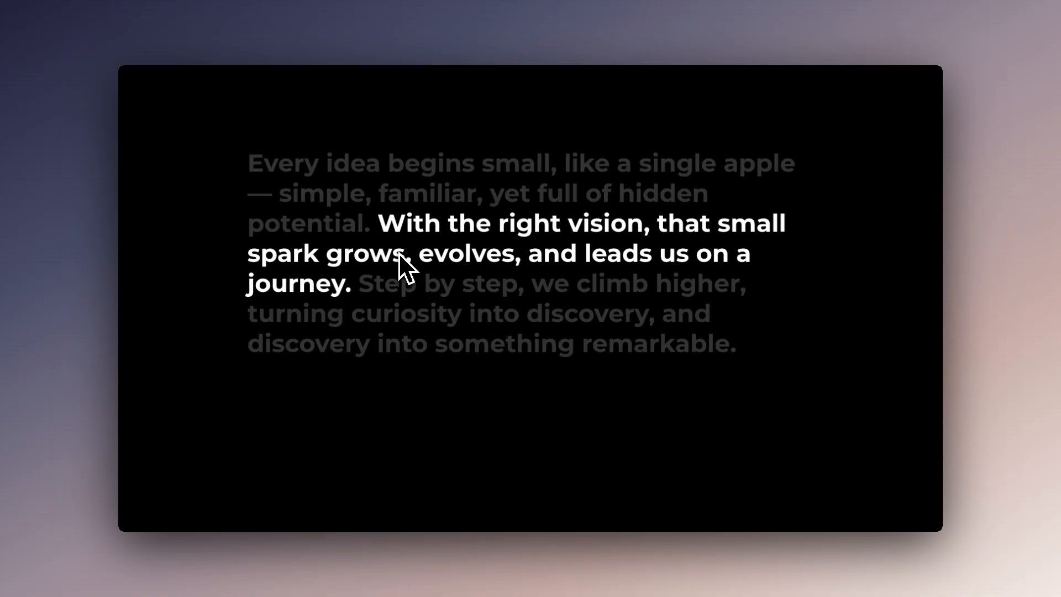
left_click_drag(251, 183, 532, 387)
left_click(531, 390)
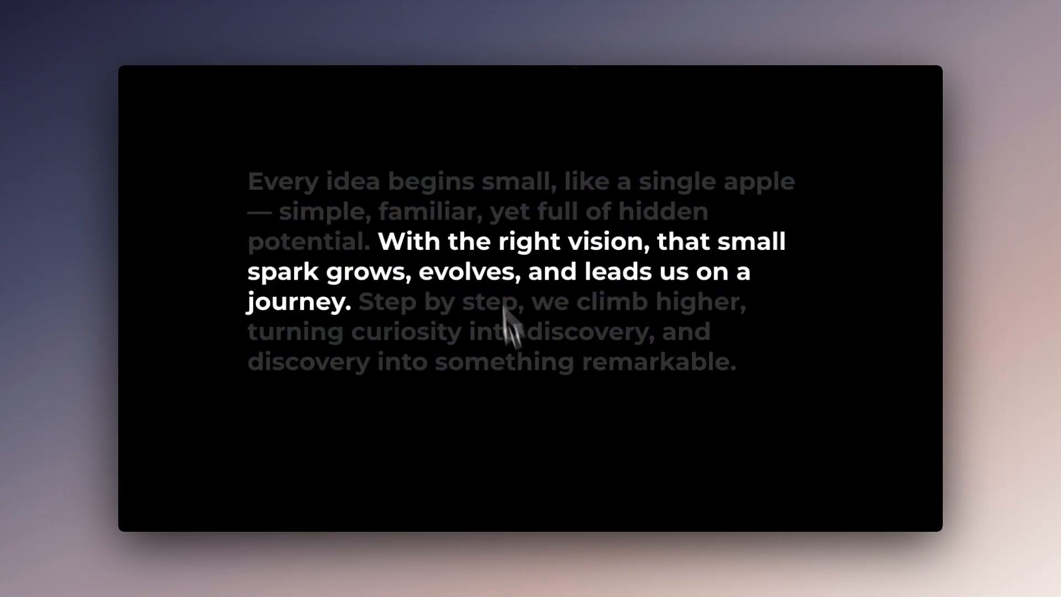
scroll(492, 410, "down", 3)
scroll(486, 340, "down", 2)
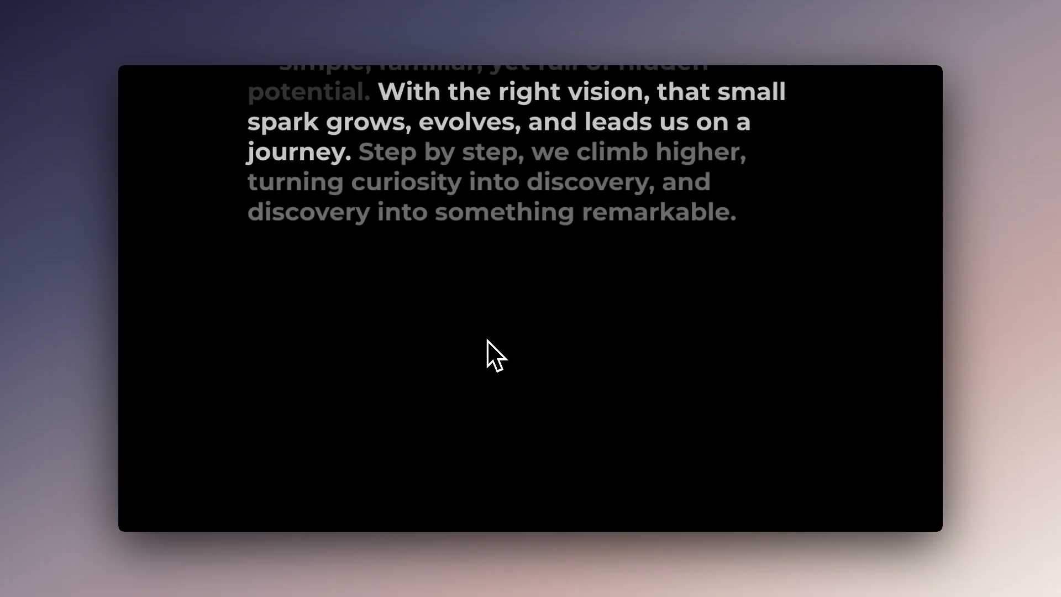
Inspect the apple's rotation in both scroll directions, between the PromptPilot header and the opening line of the paragraph
scroll(487, 340, "up", 5)
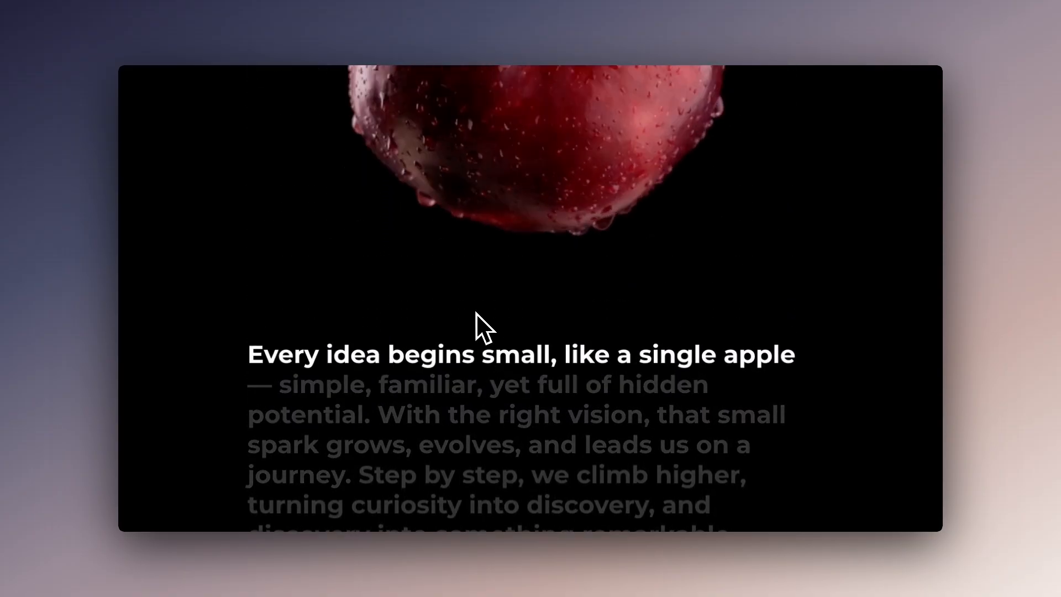
scroll(476, 313, "up", 1)
scroll(475, 313, "up", 5)
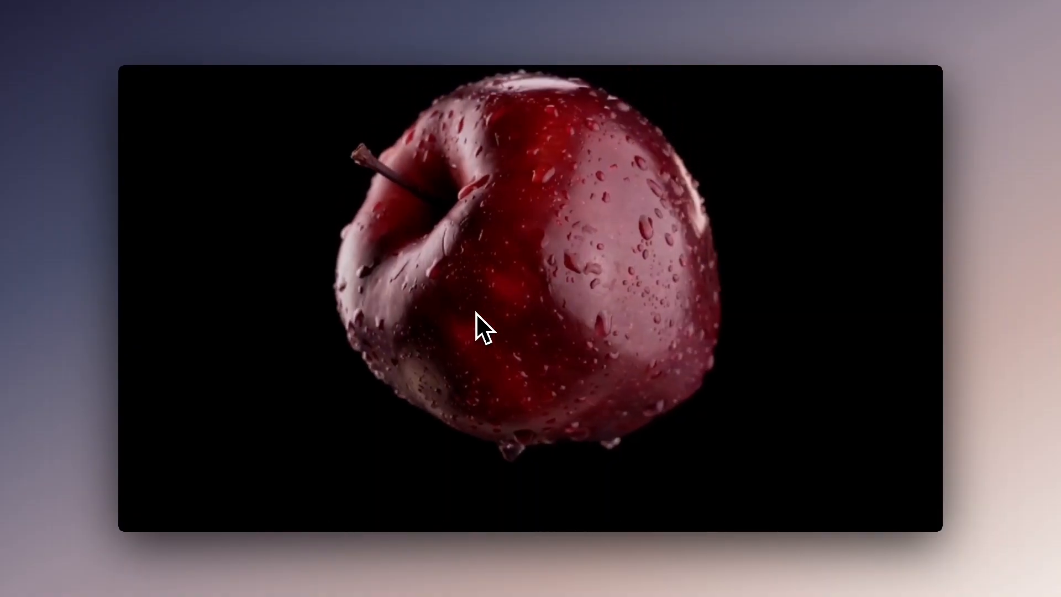
scroll(475, 313, "up", 1)
scroll(476, 312, "down", 1)
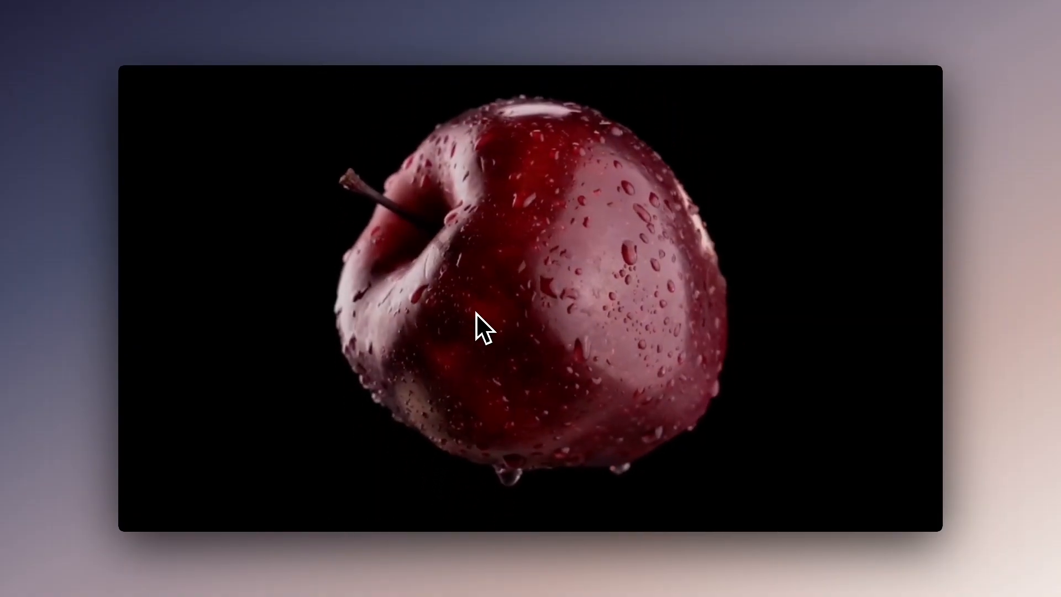
scroll(476, 313, "up", 1)
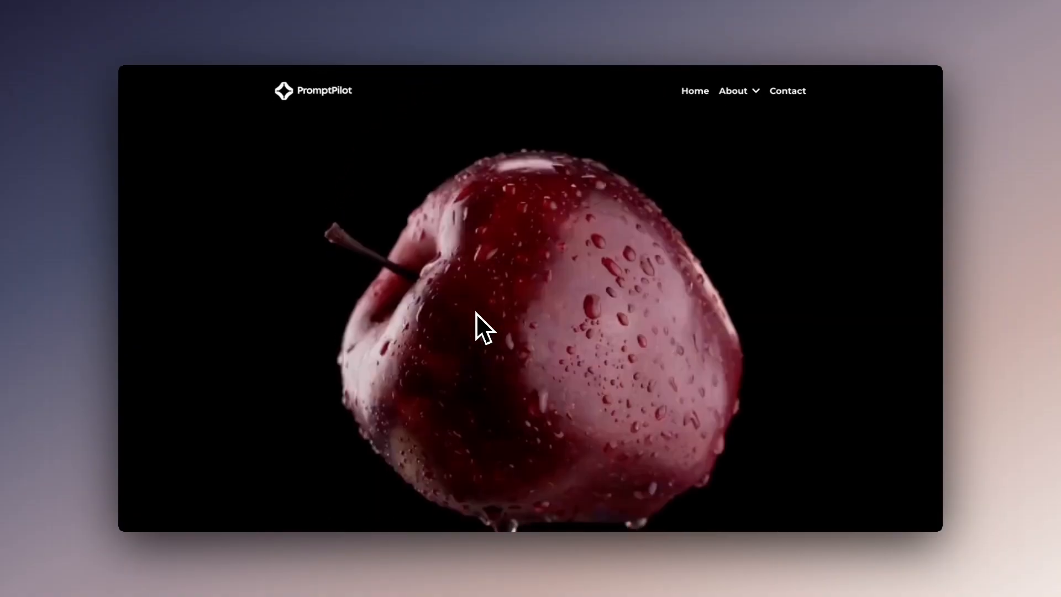
scroll(476, 313, "down", 3)
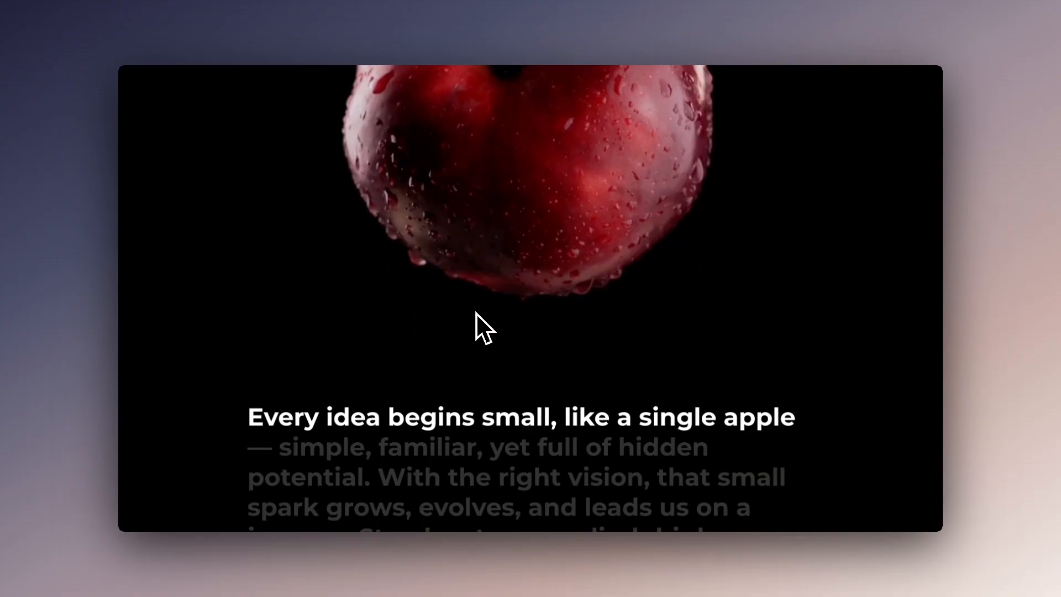
scroll(476, 312, "down", 1)
scroll(475, 312, "down", 1)
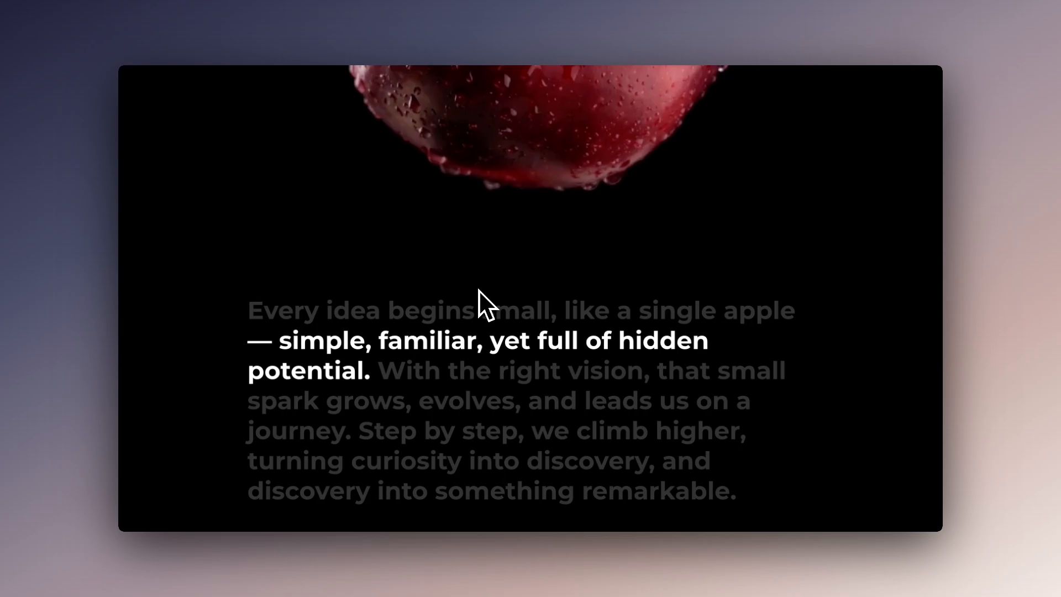
Review the transition from the apple video into the highlighted paragraph once more
scroll(479, 289, "up", 3)
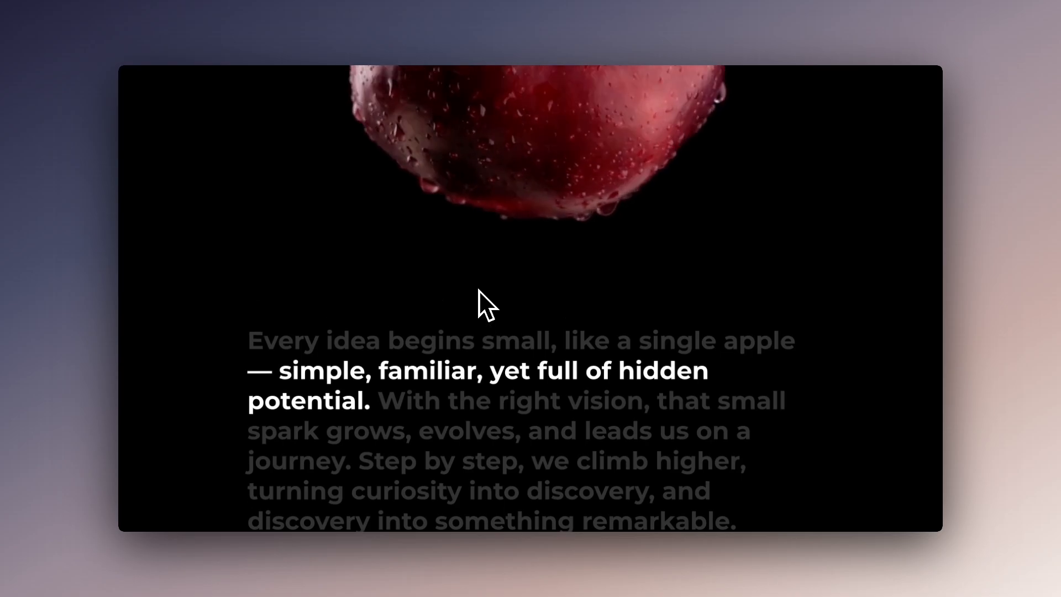
scroll(479, 289, "up", 2)
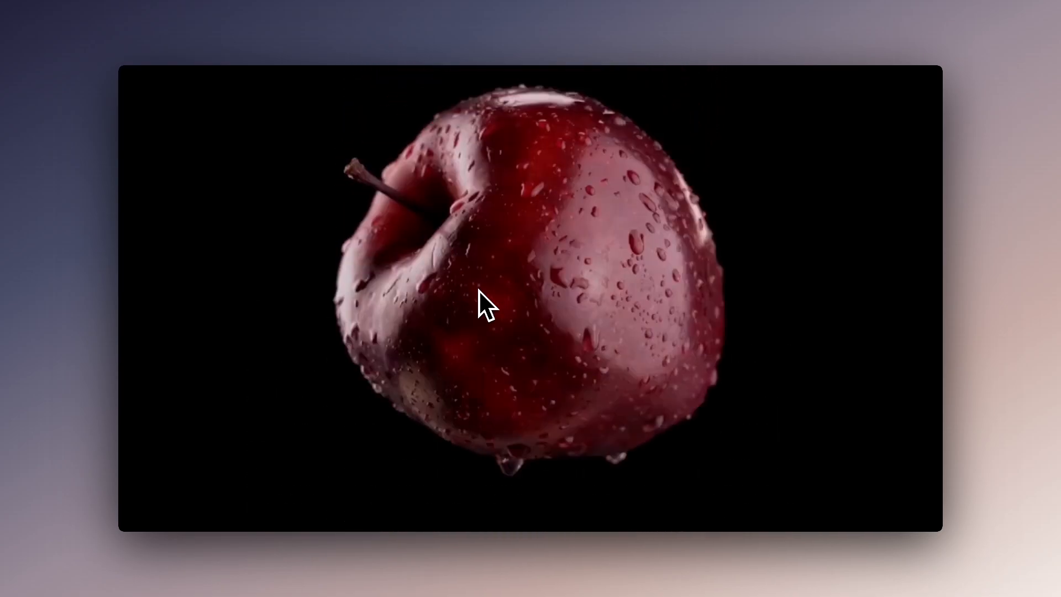
scroll(478, 290, "down", 2)
scroll(479, 290, "down", 2)
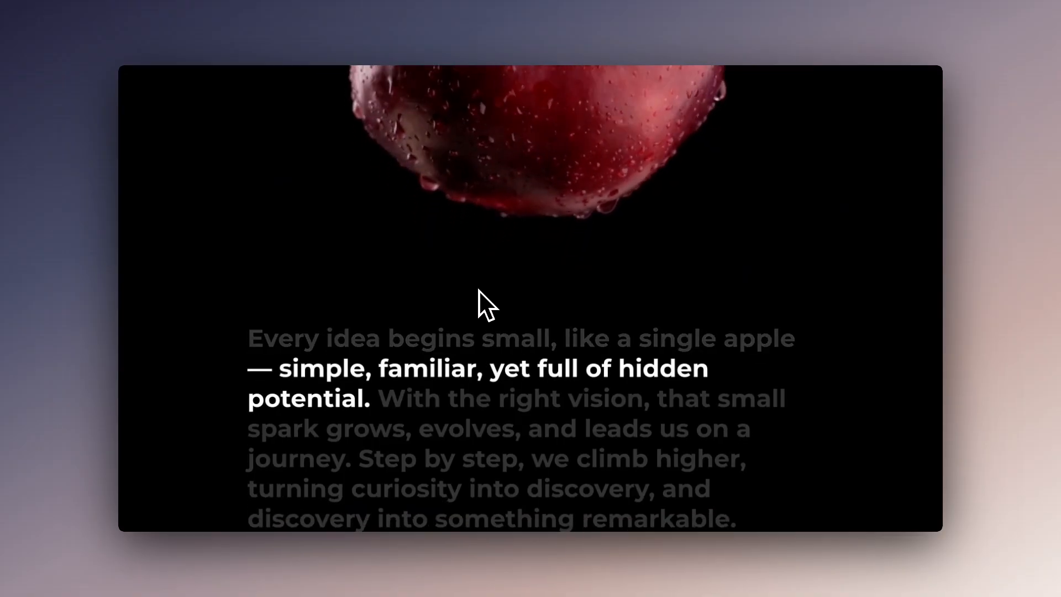
scroll(478, 290, "down", 2)
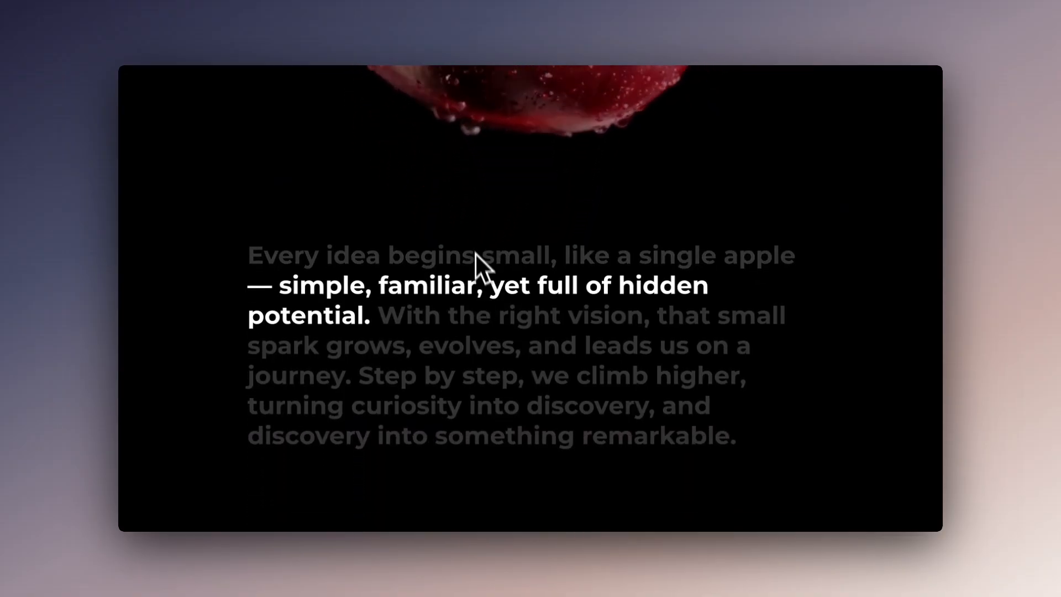
scroll(476, 253, "down", 1)
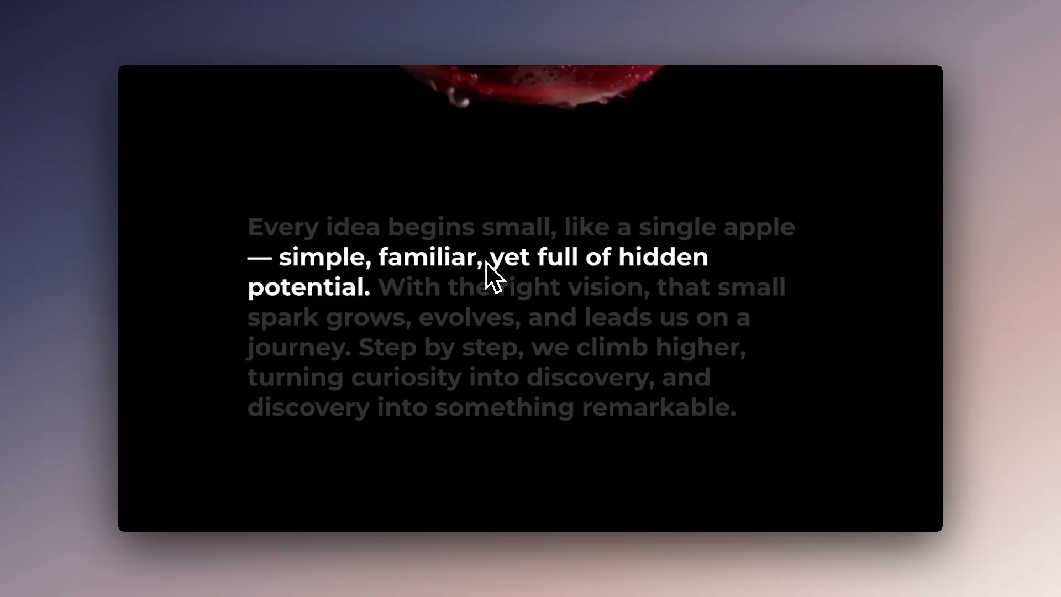
scroll(486, 261, "down", 1)
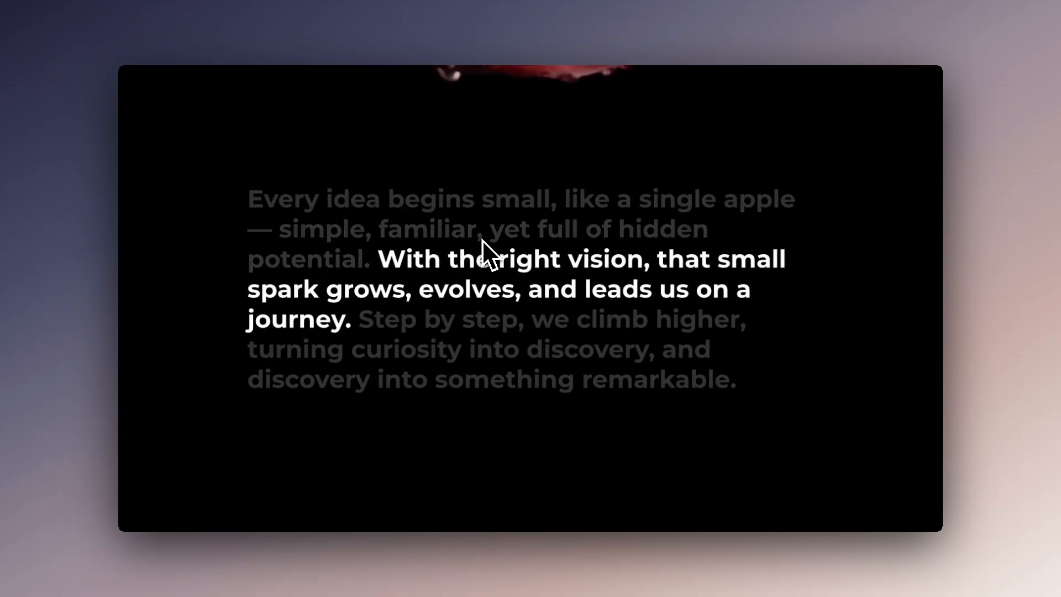
scroll(481, 240, "down", 1)
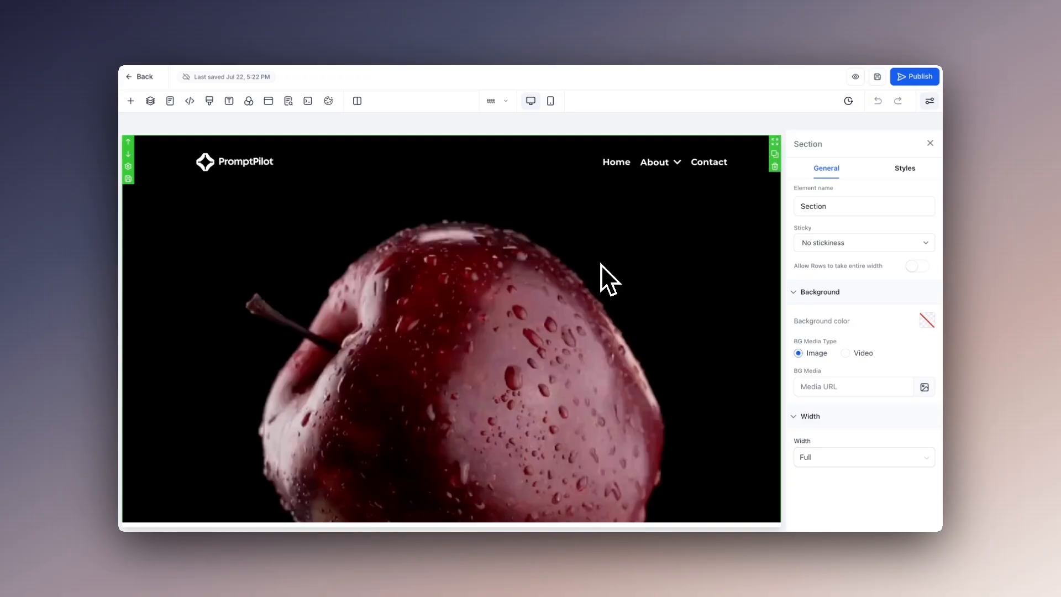
Examine the page layout in the page builder, from the navigation header and apple video section to the Custom HTML/Javascript elements below
scroll(601, 265, "down", 3)
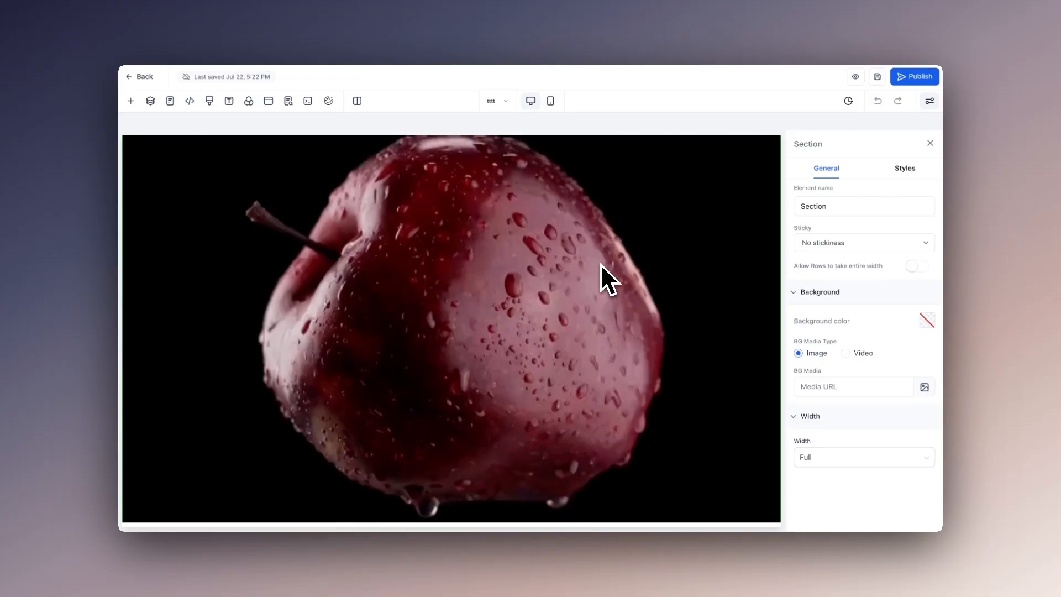
scroll(601, 264, "up", 3)
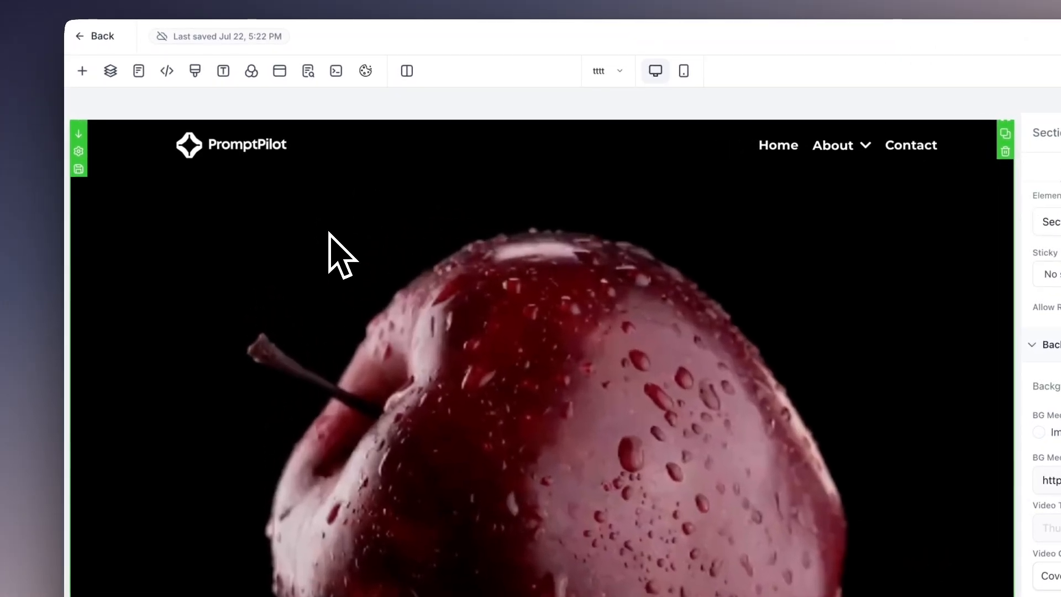
scroll(303, 215, "down", 1)
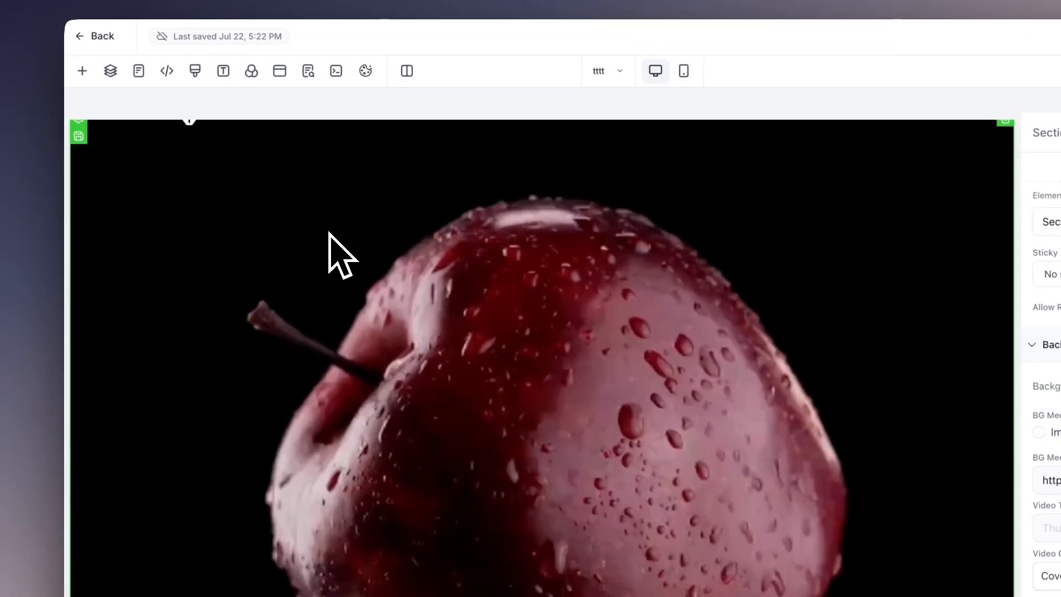
scroll(329, 232, "up", 1)
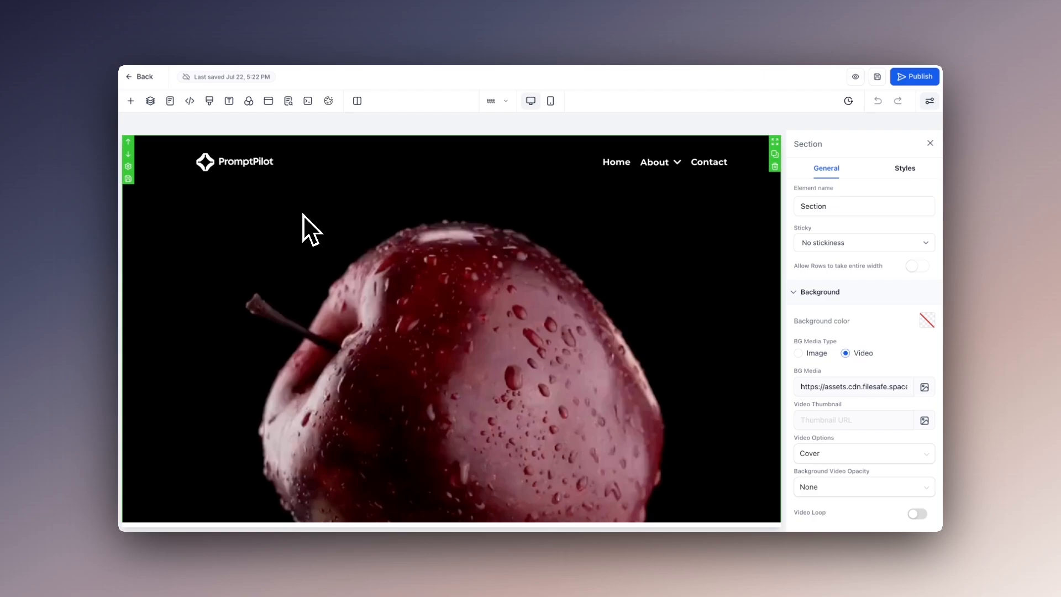
scroll(303, 214, "down", 3)
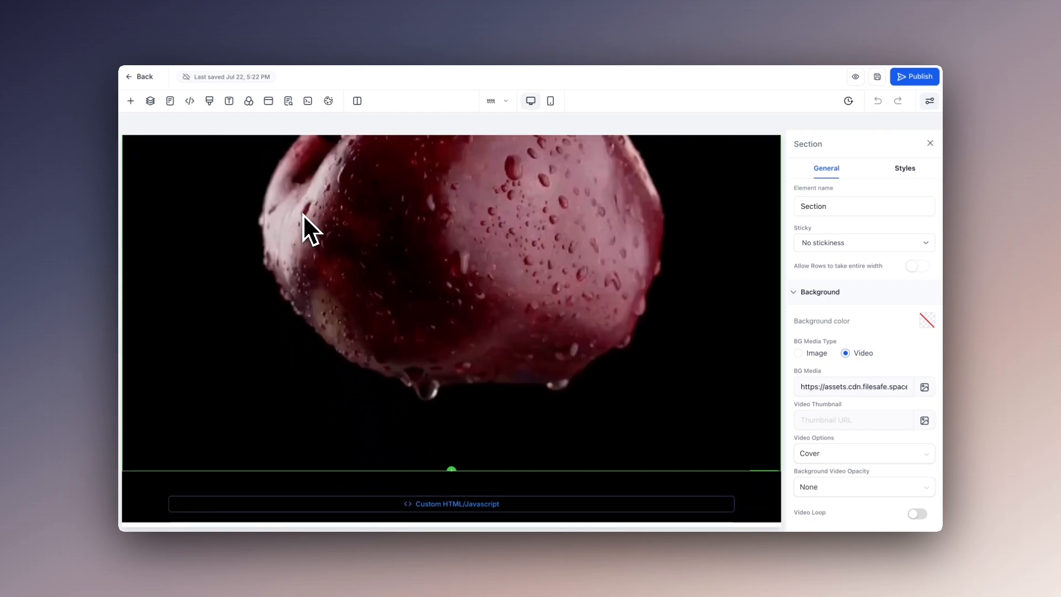
scroll(303, 214, "up", 3)
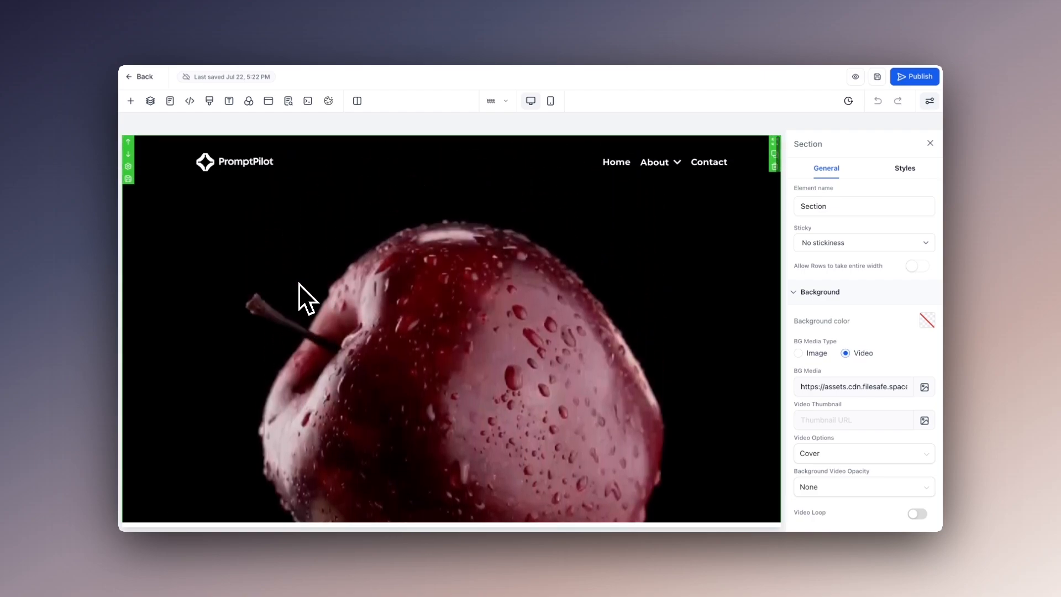
scroll(304, 261, "down", 3)
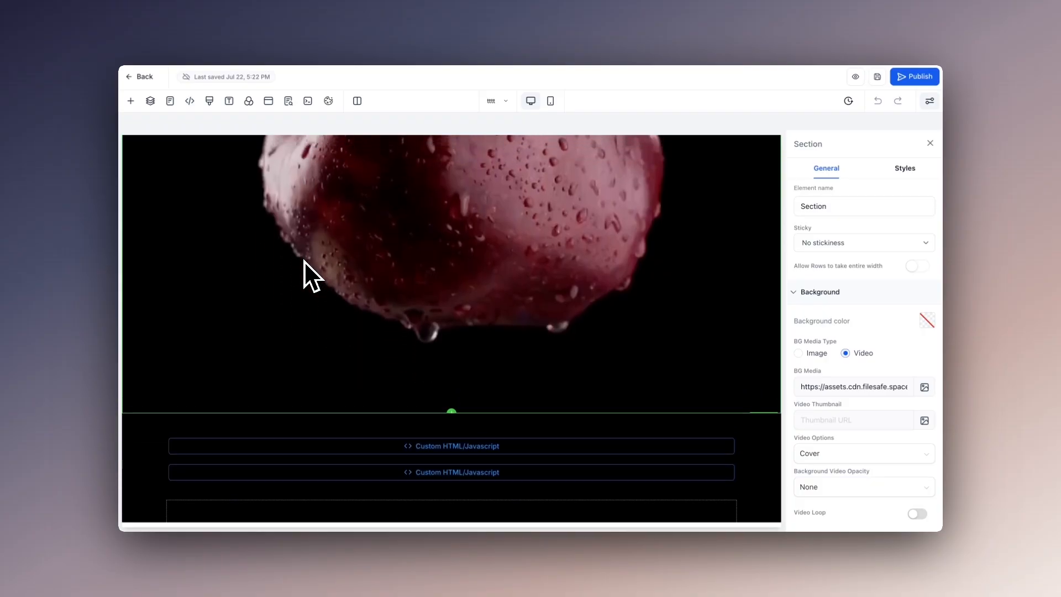
scroll(304, 260, "down", 2)
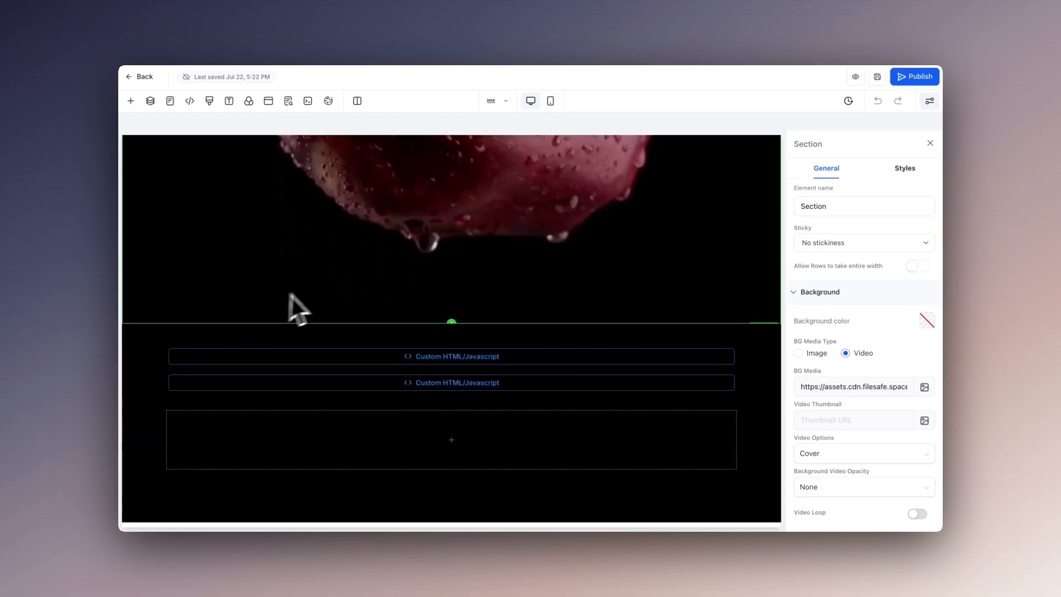
scroll(260, 310, "up", 5)
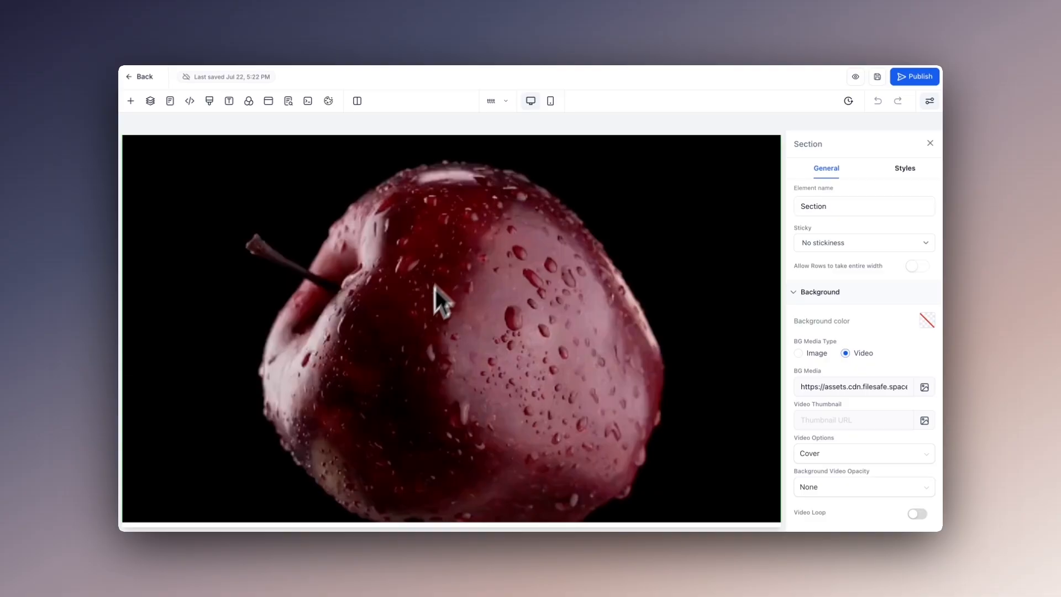
scroll(418, 326, "down", 5)
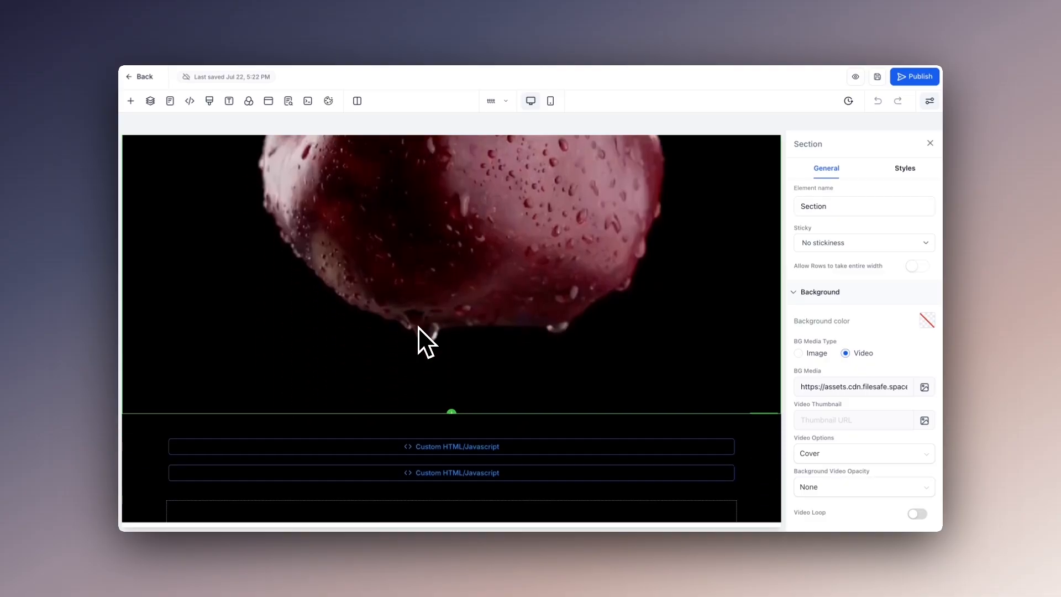
scroll(177, 332, "down", 1)
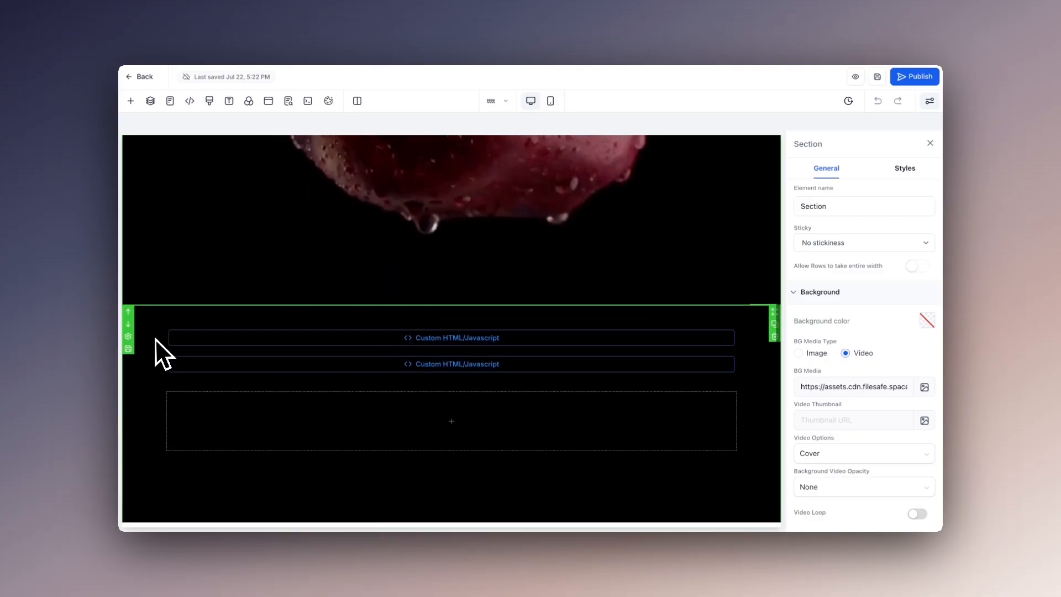
Open the style settings of the section containing the Custom HTML/Javascript elements and inspect its bottom padding against the black space below them
left_click(154, 338)
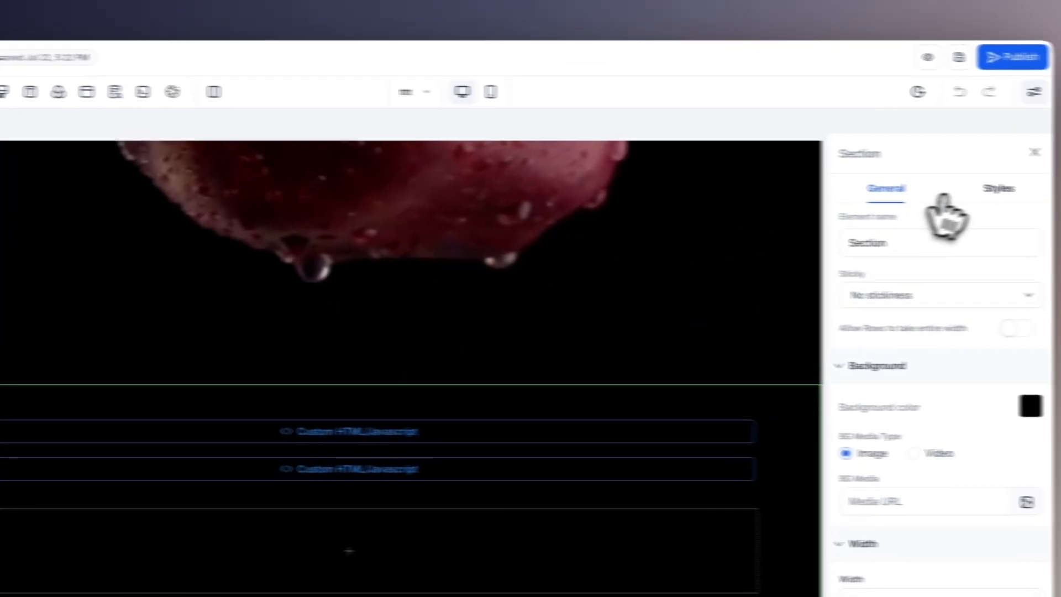
left_click(998, 189)
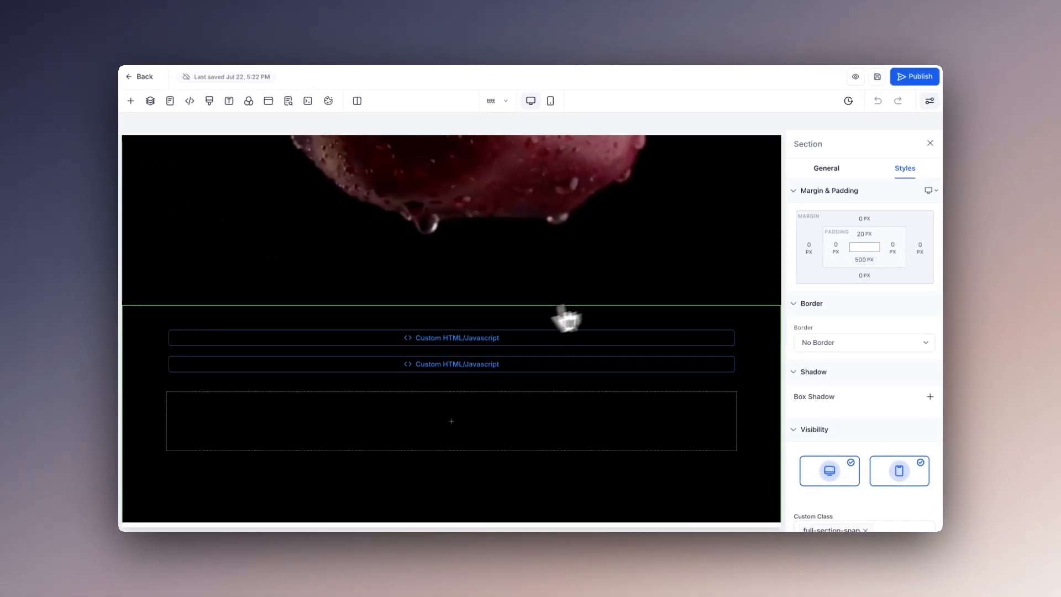
scroll(641, 343, "down", 1)
scroll(641, 342, "down", 3)
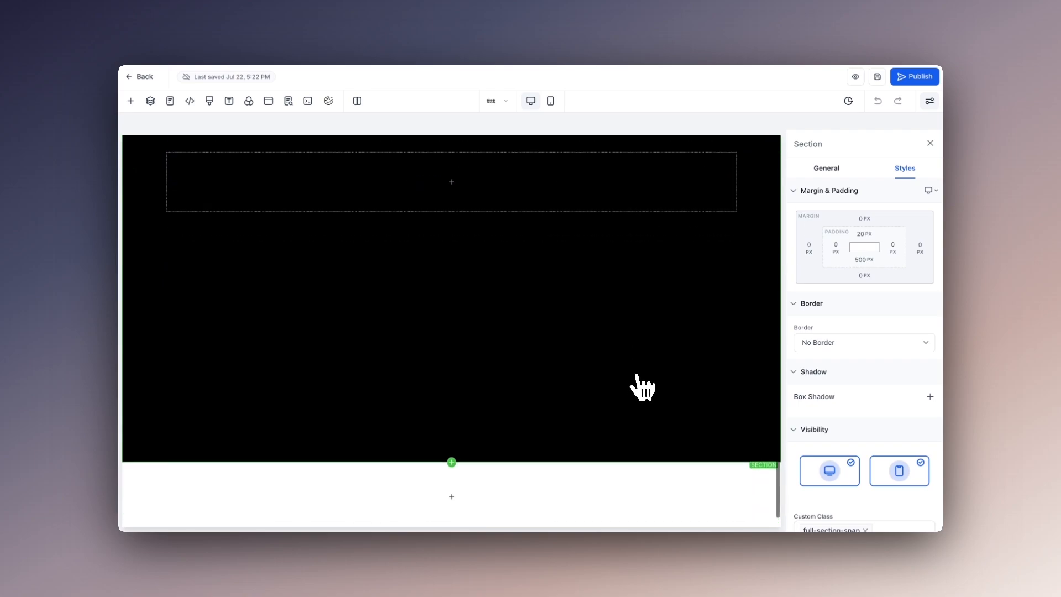
scroll(641, 387, "up", 1)
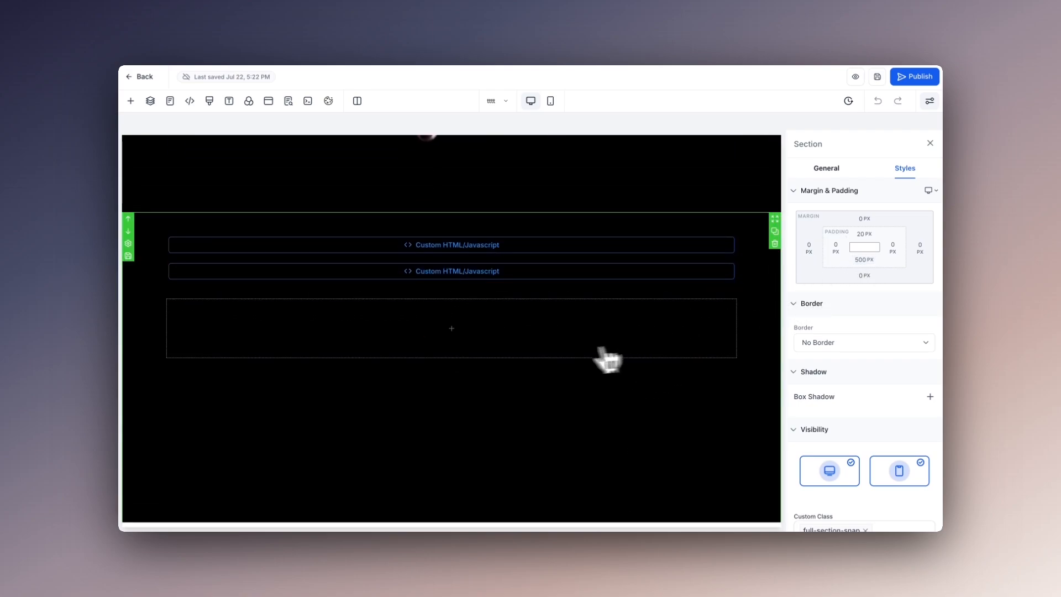
scroll(475, 397, "down", 2)
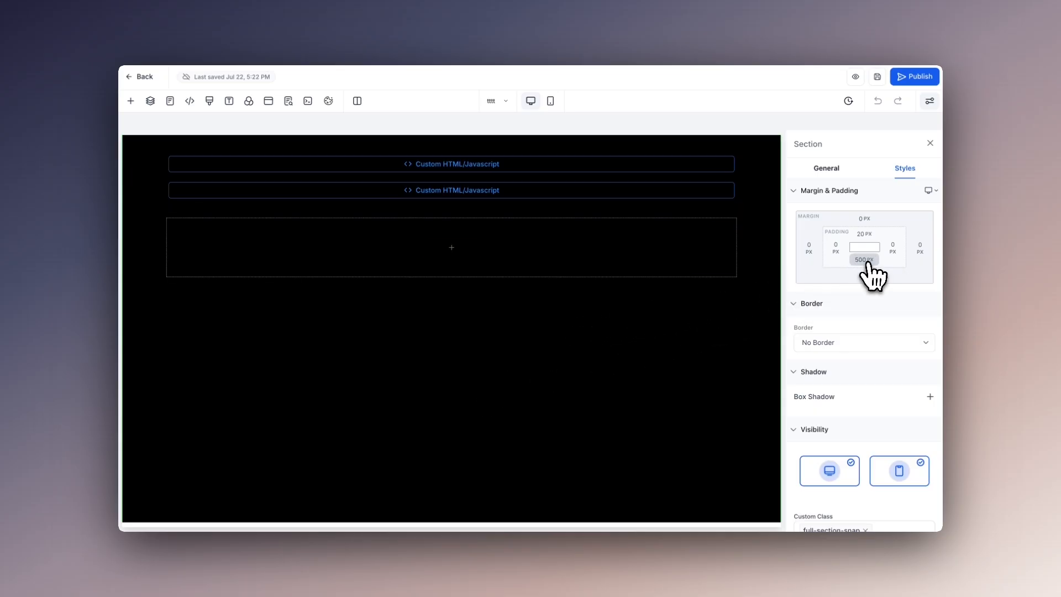
scroll(638, 318, "down", 1)
scroll(638, 318, "up", 3)
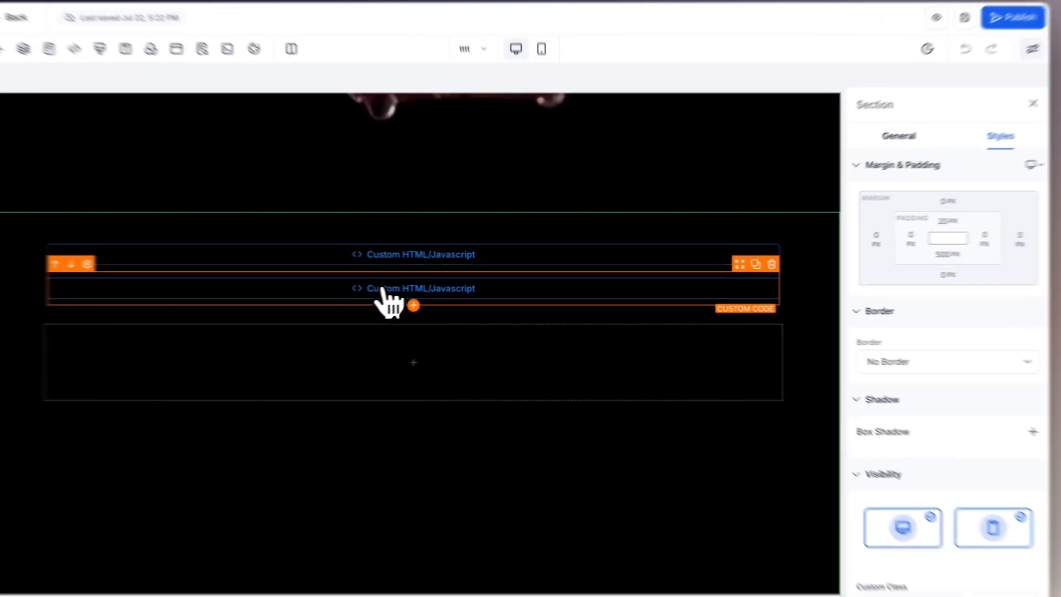
Open the code of the second Custom HTML/Javascript element and highlight its paragraph markup with the text1 to text4 classes
left_click(434, 285)
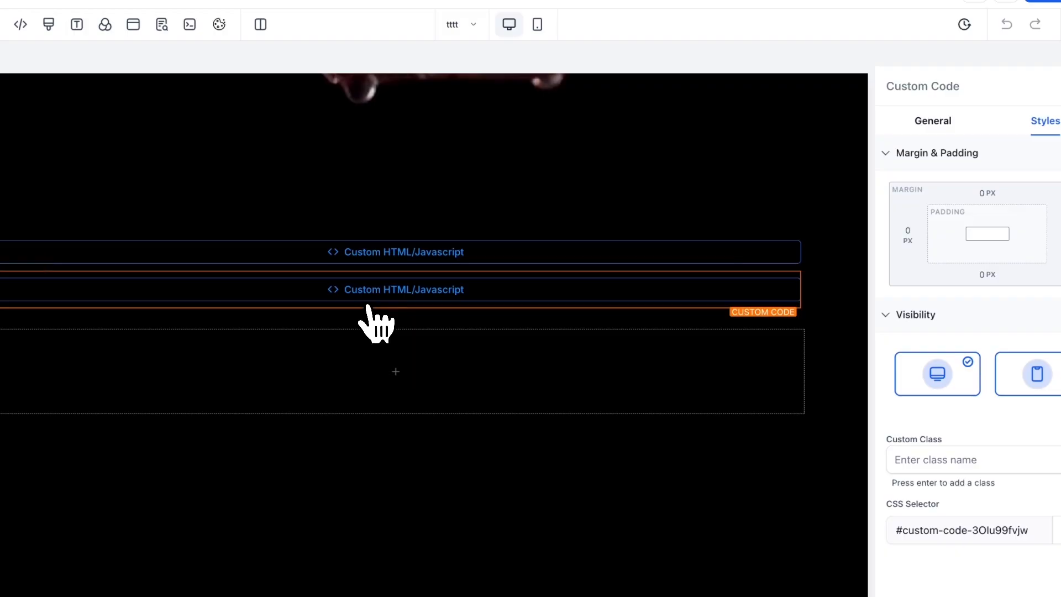
left_click(932, 121)
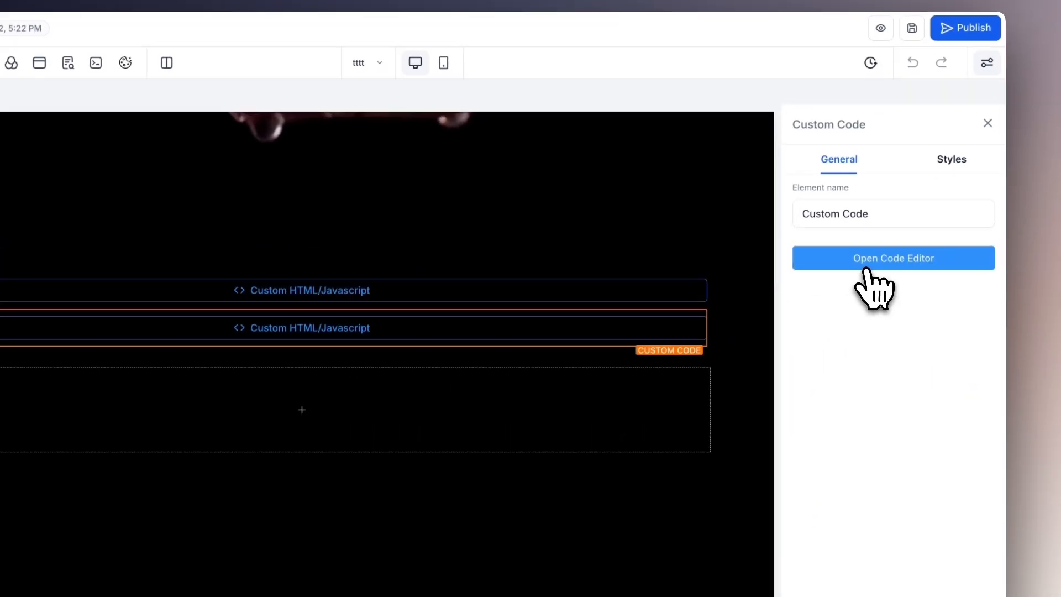
left_click(865, 269)
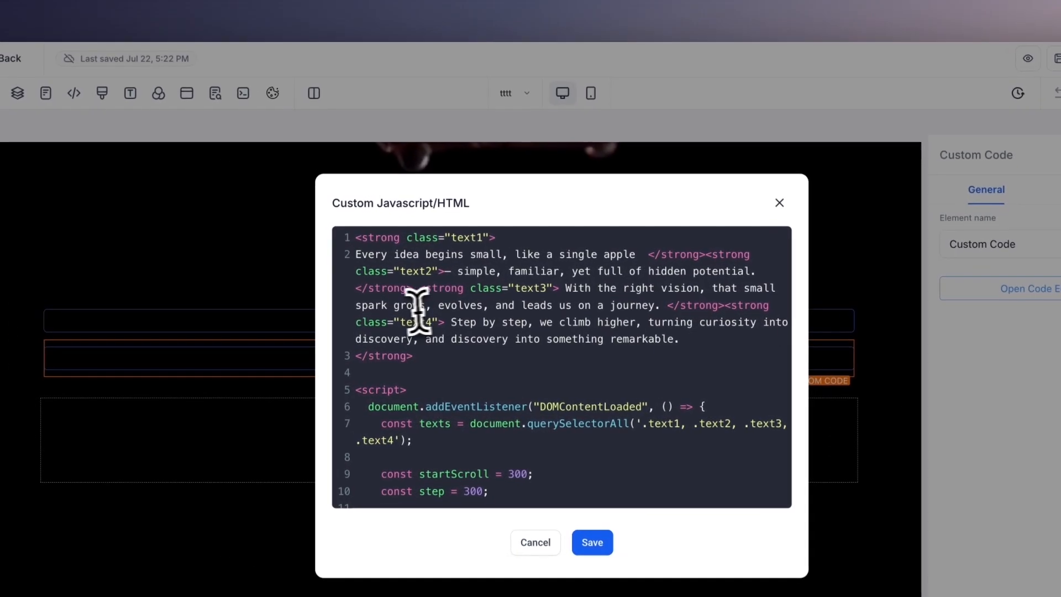
left_click_drag(429, 360, 341, 247)
left_click(426, 363)
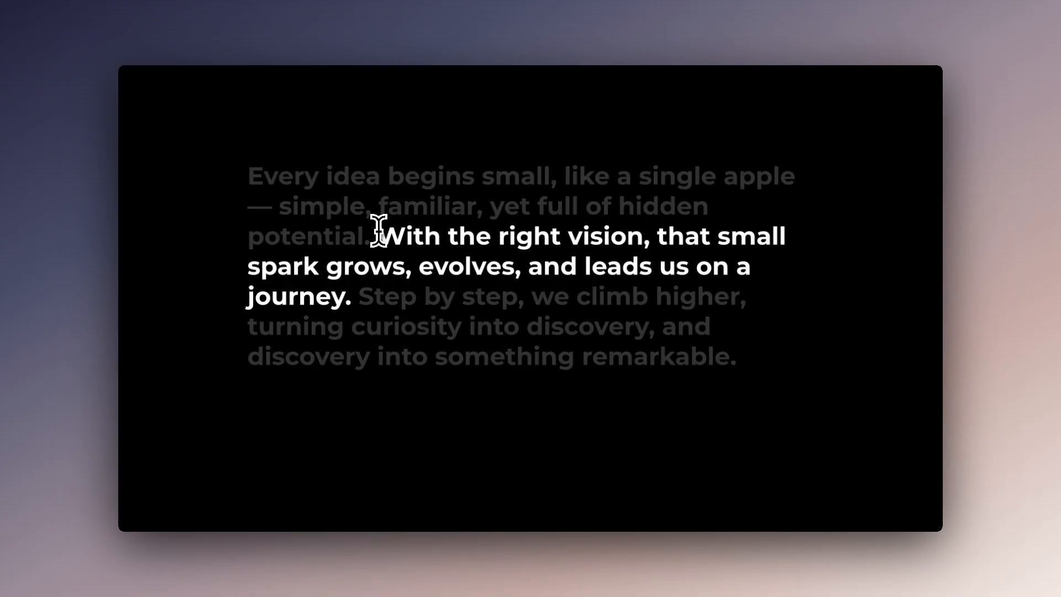
On the live page, point out the separate phrases of the "Every idea begins small" paragraph by selecting parts of the text
left_click_drag(380, 235, 395, 263)
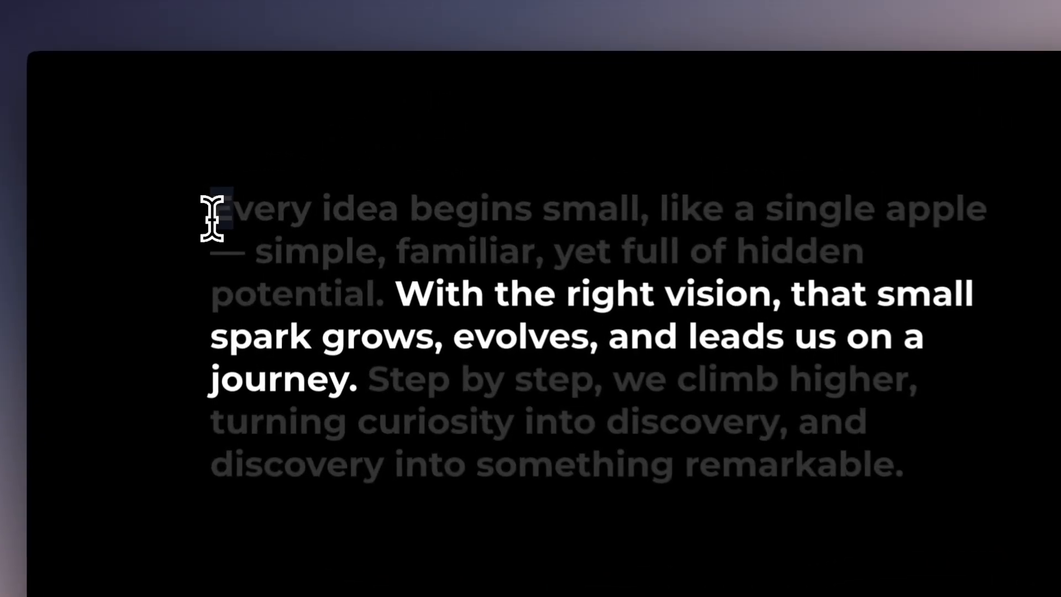
left_click_drag(250, 183, 718, 216)
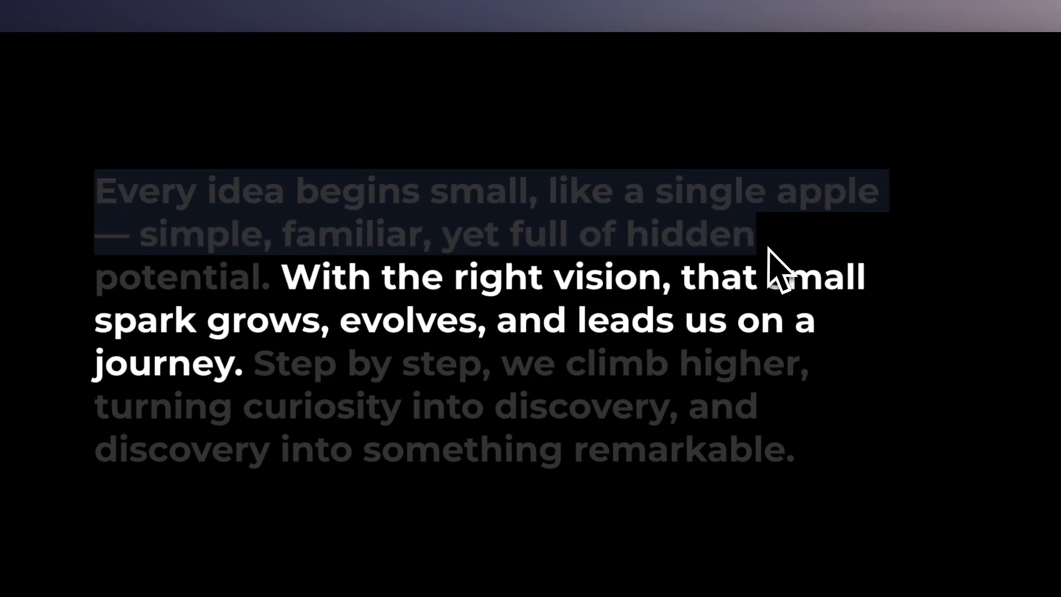
left_click(767, 246)
left_click_drag(97, 279, 809, 318)
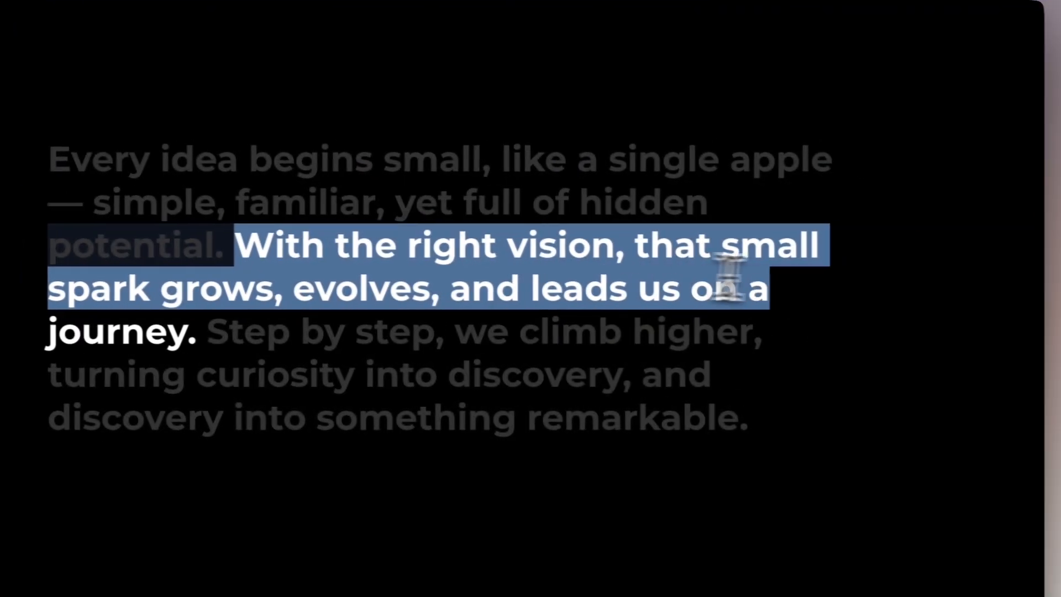
left_click_drag(51, 340, 366, 367)
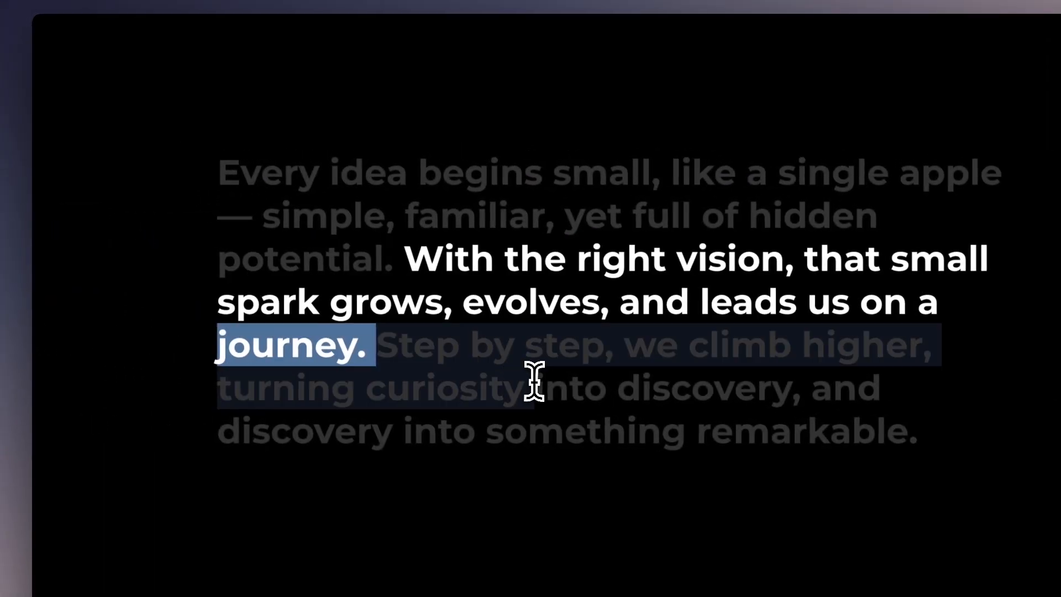
left_click(365, 367)
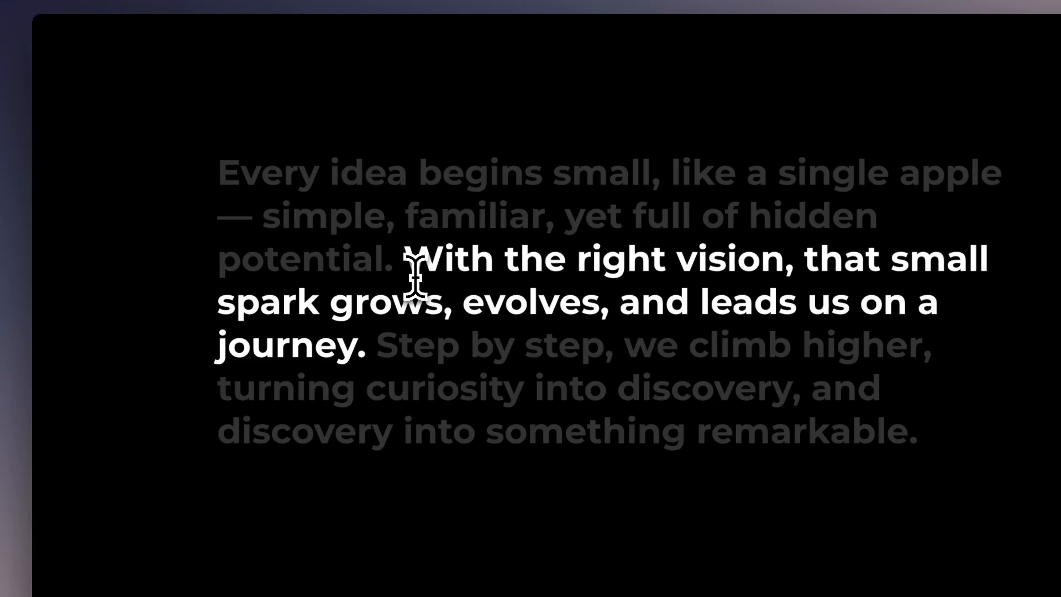
left_click_drag(405, 258, 442, 266)
left_click(475, 301)
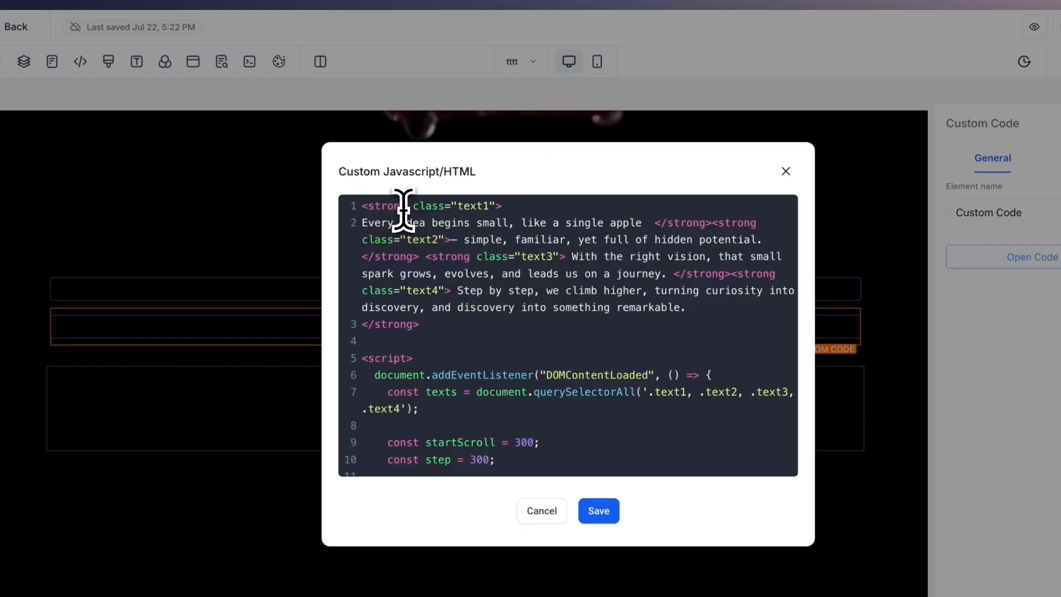
Back in the custom code, read from the opening strong tag through the scroll script to its closing tag
left_click_drag(369, 207, 412, 207)
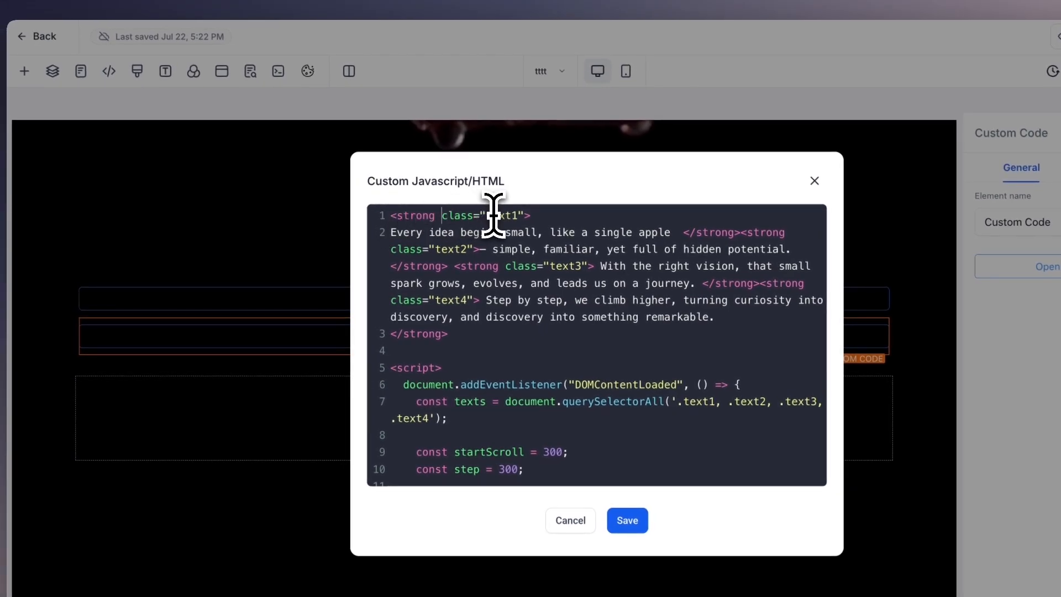
scroll(450, 315, "down", 3)
scroll(450, 303, "up", 1)
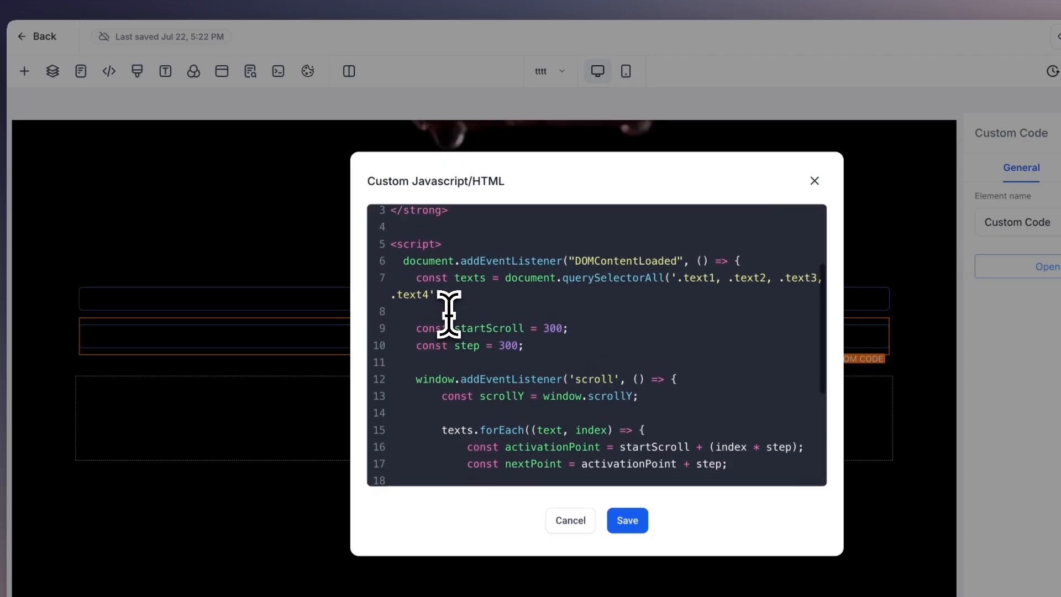
left_click(463, 296)
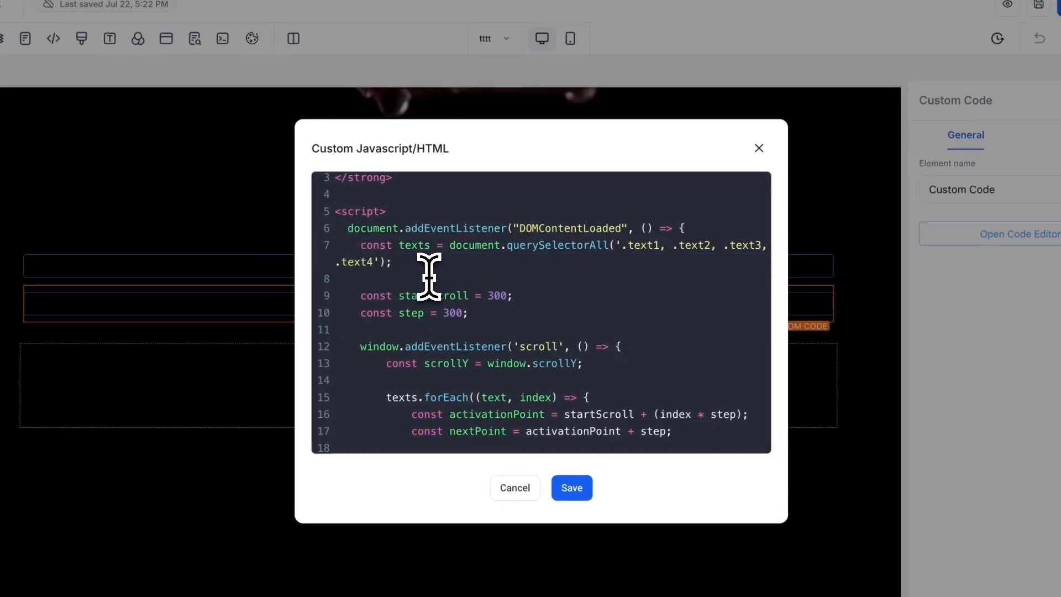
scroll(648, 289, "down", 5)
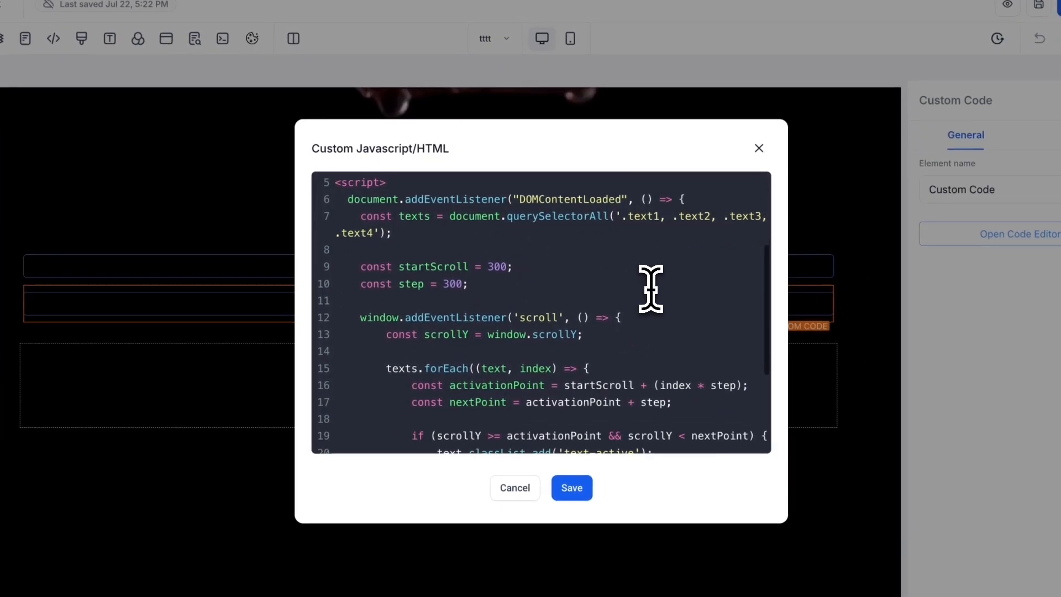
scroll(651, 289, "down", 2)
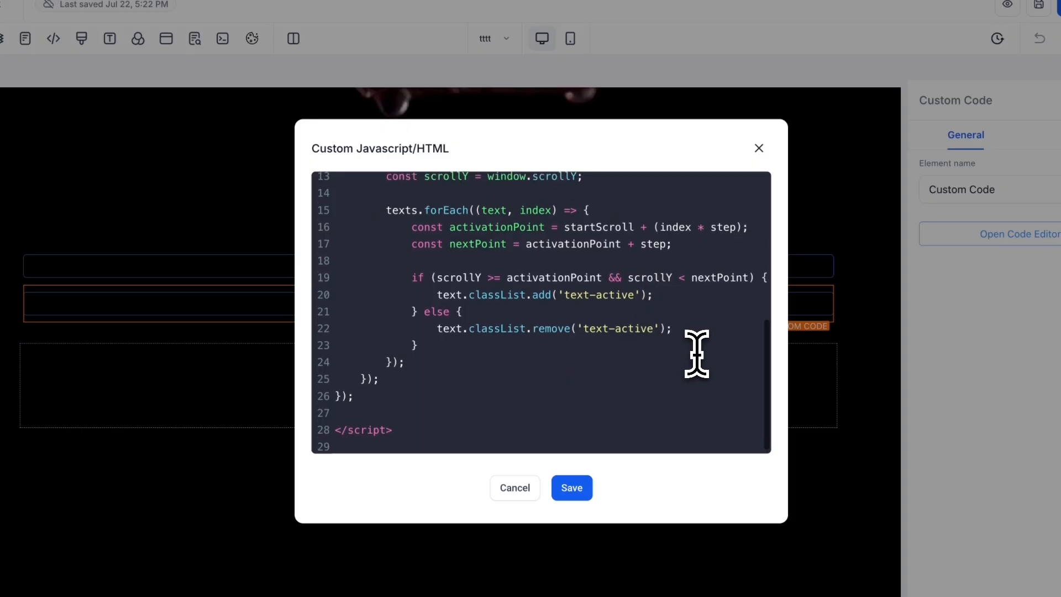
scroll(696, 354, "up", 1)
scroll(697, 354, "up", 1)
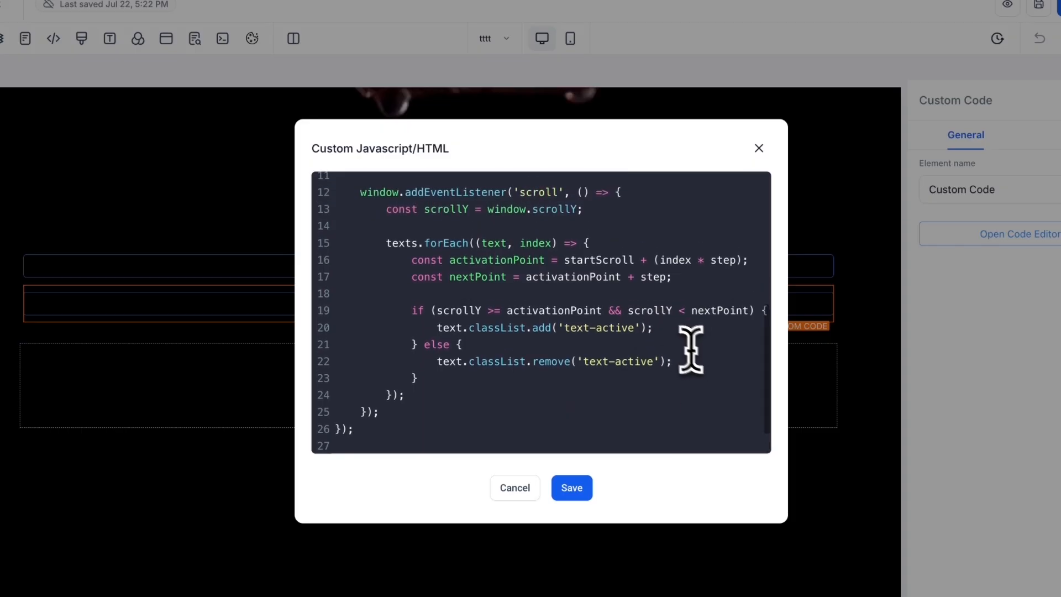
scroll(657, 327, "up", 3)
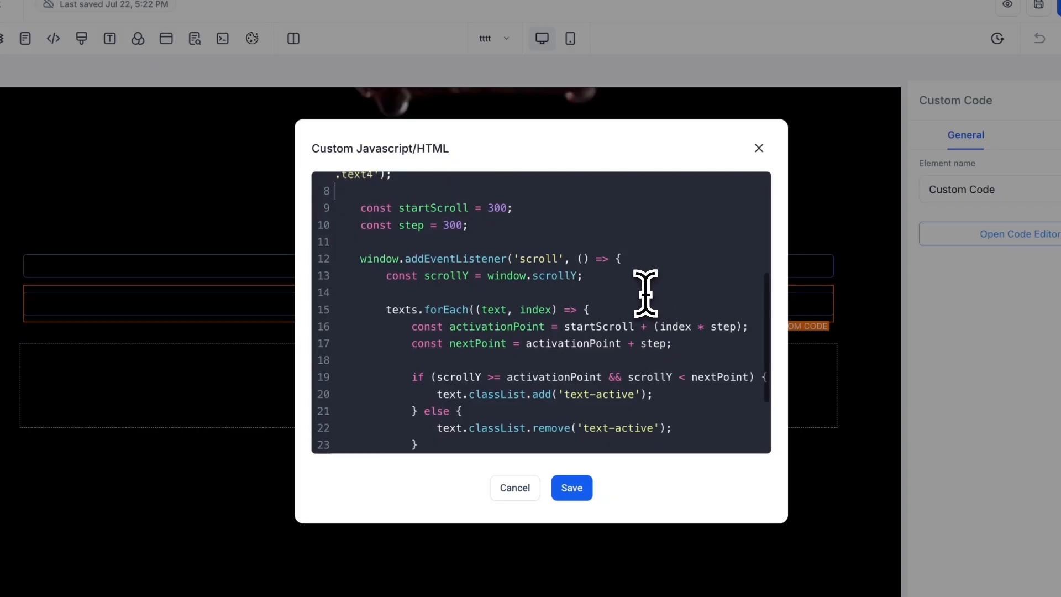
scroll(644, 293, "up", 2)
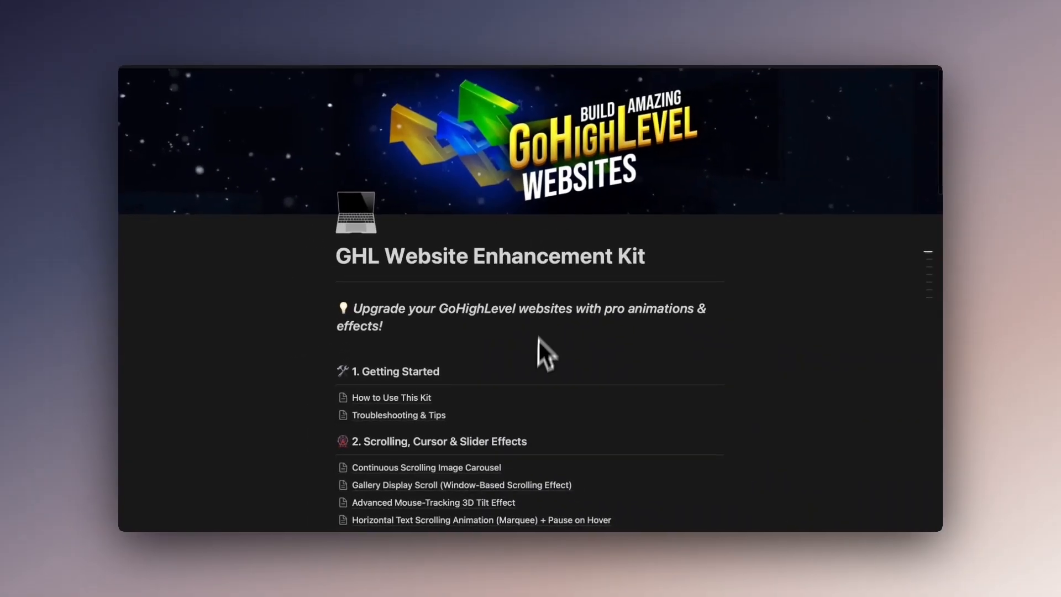
Switch to the GHL Website Enhancement Kit page and locate "Sentence Effect Change on Scroll" under Scrolling, Cursor & Slider Effects
scroll(542, 387, "down", 5)
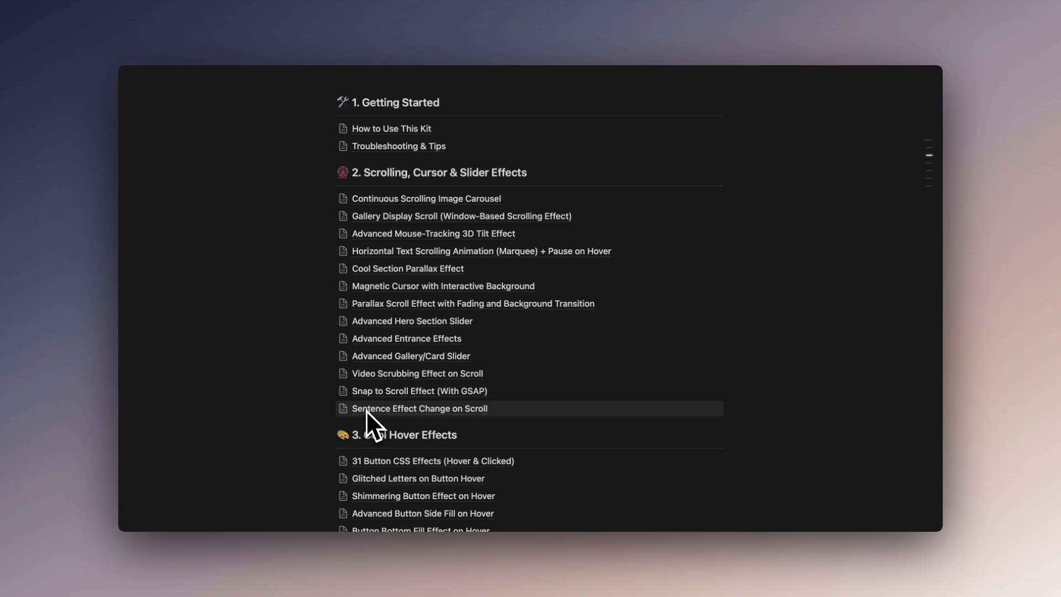
scroll(326, 412, "up", 1)
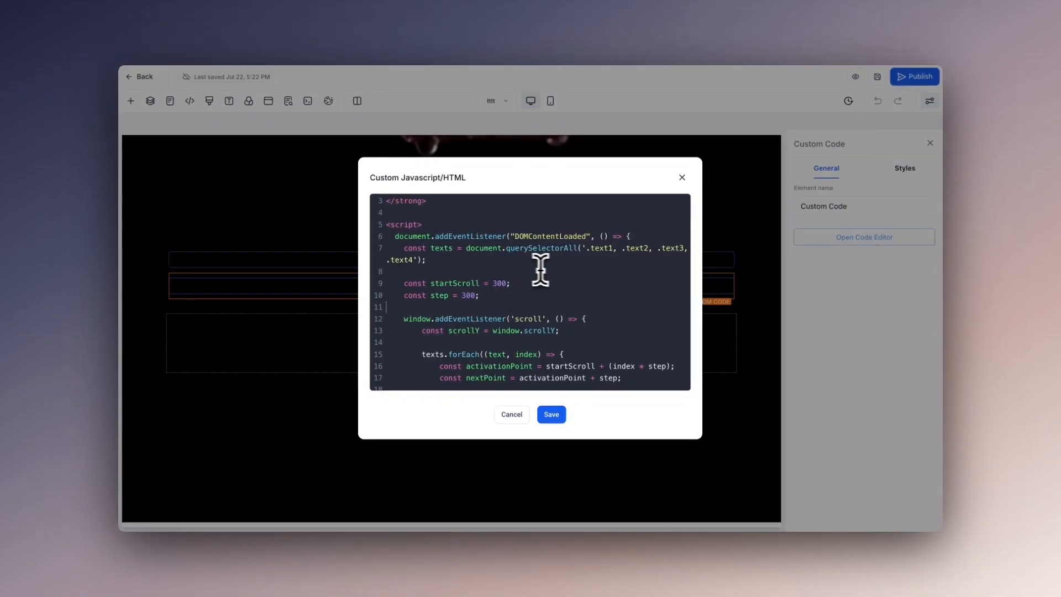
Return to the element's code and review the scroll listener, the activation point logic and the text-active class handling
scroll(553, 269, "down", 3)
scroll(593, 268, "down", 2)
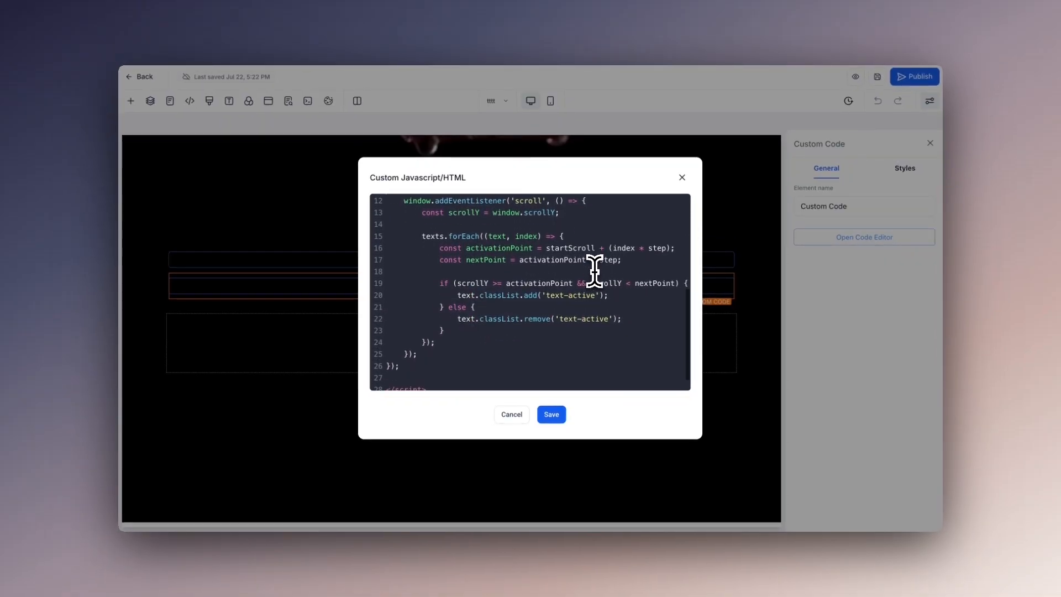
scroll(649, 301, "down", 1)
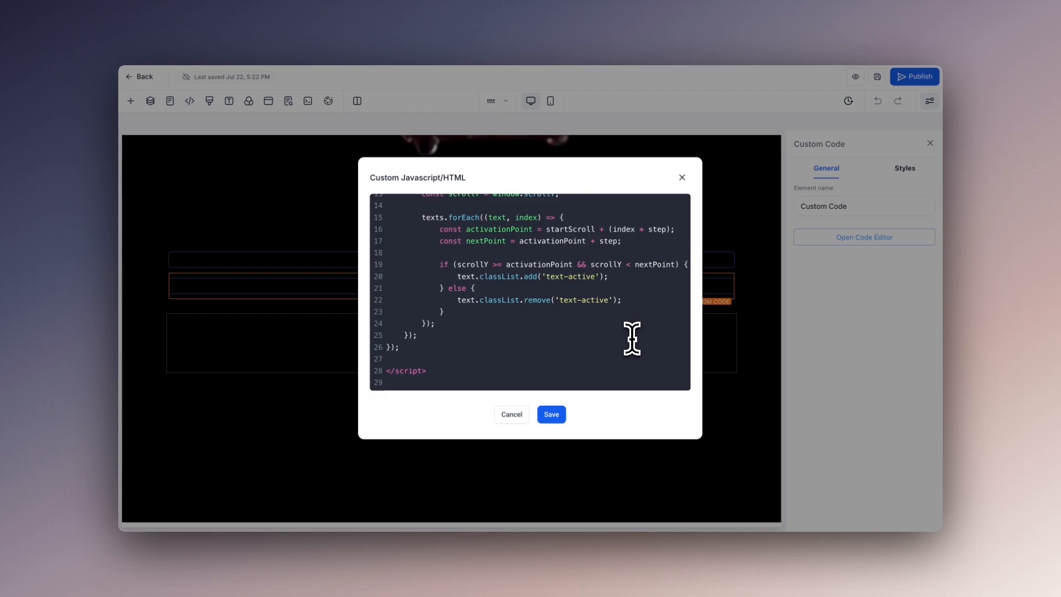
scroll(632, 338, "up", 6)
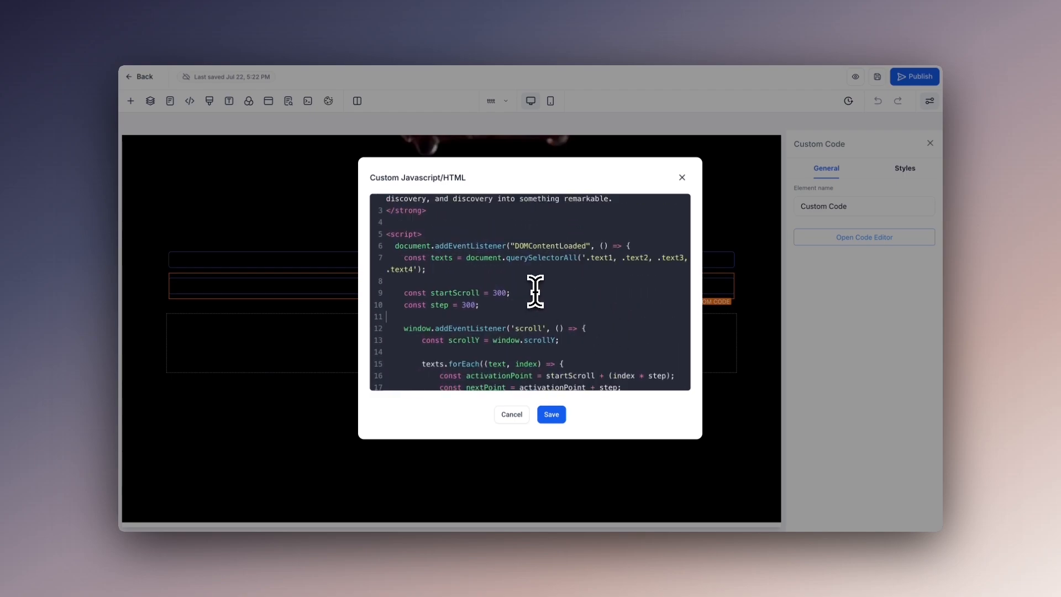
scroll(535, 289, "down", 4)
scroll(534, 293, "down", 1)
scroll(520, 360, "up", 3)
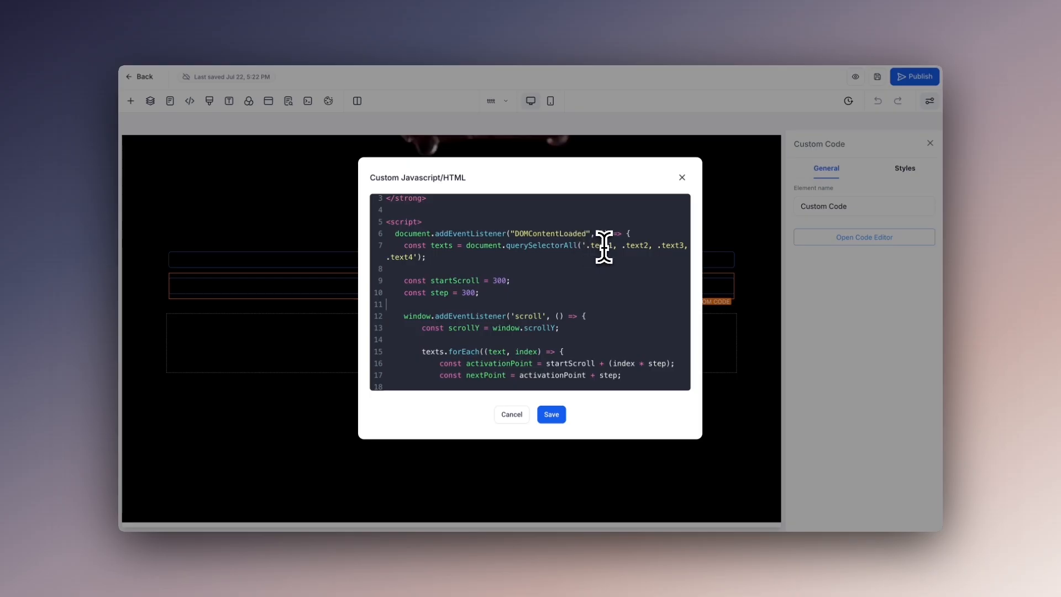
scroll(591, 257, "up", 2)
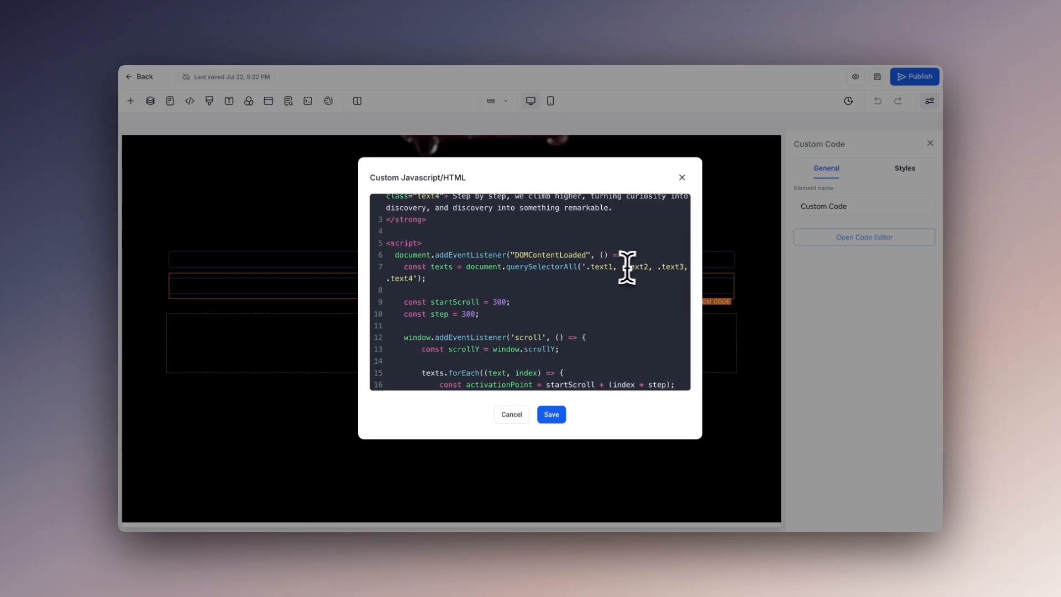
scroll(432, 294, "up", 2)
scroll(433, 295, "up", 1)
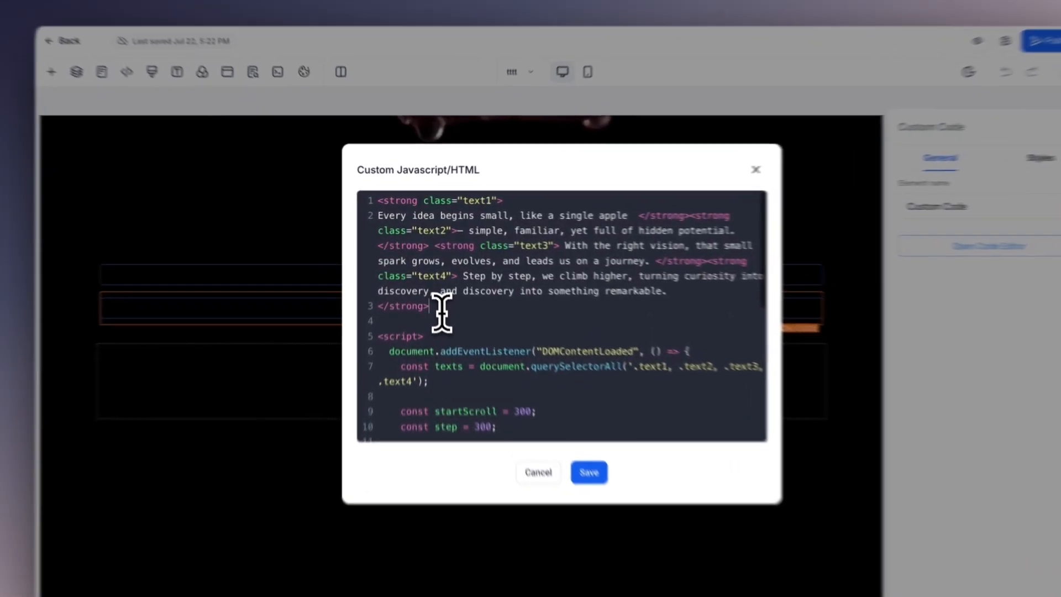
Highlight the strong text markup and the startScroll and step constants in the custom code
left_click_drag(435, 286, 386, 215)
left_click(440, 284)
scroll(486, 312, "down", 4)
scroll(525, 265, "up", 1)
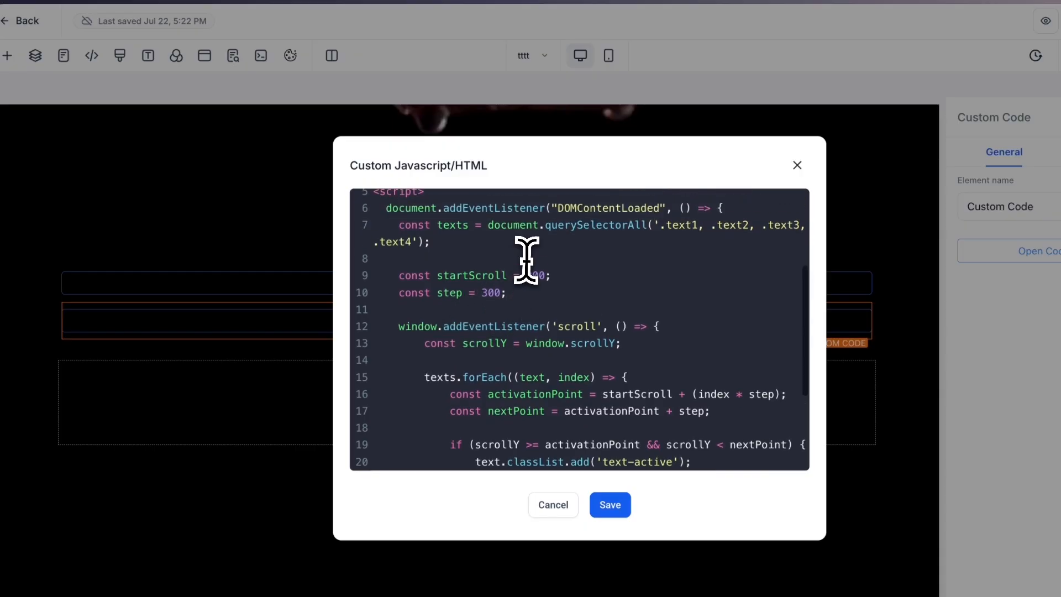
left_click_drag(403, 282, 542, 298)
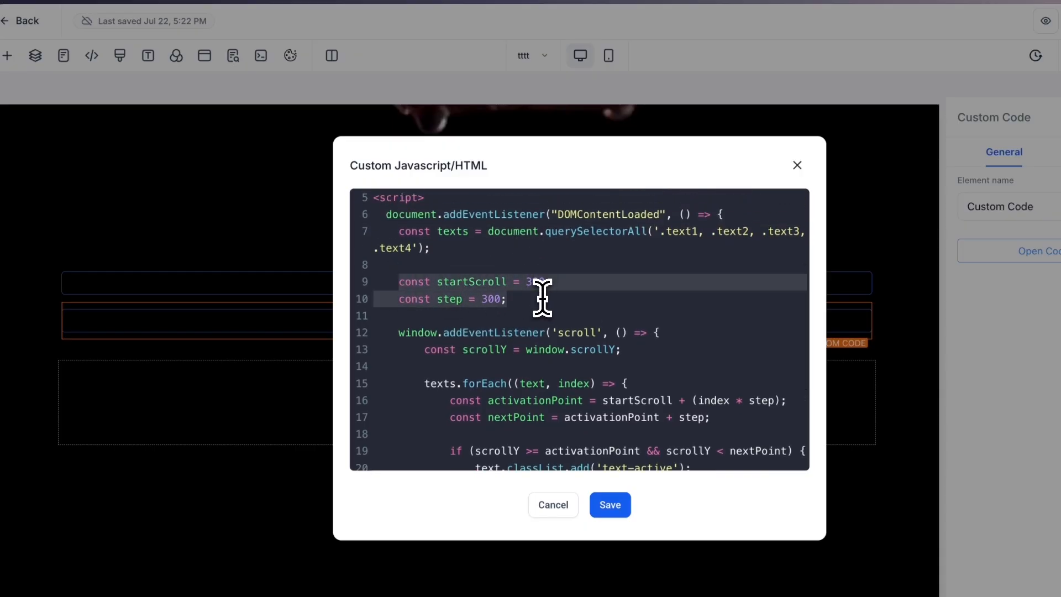
left_click(551, 298)
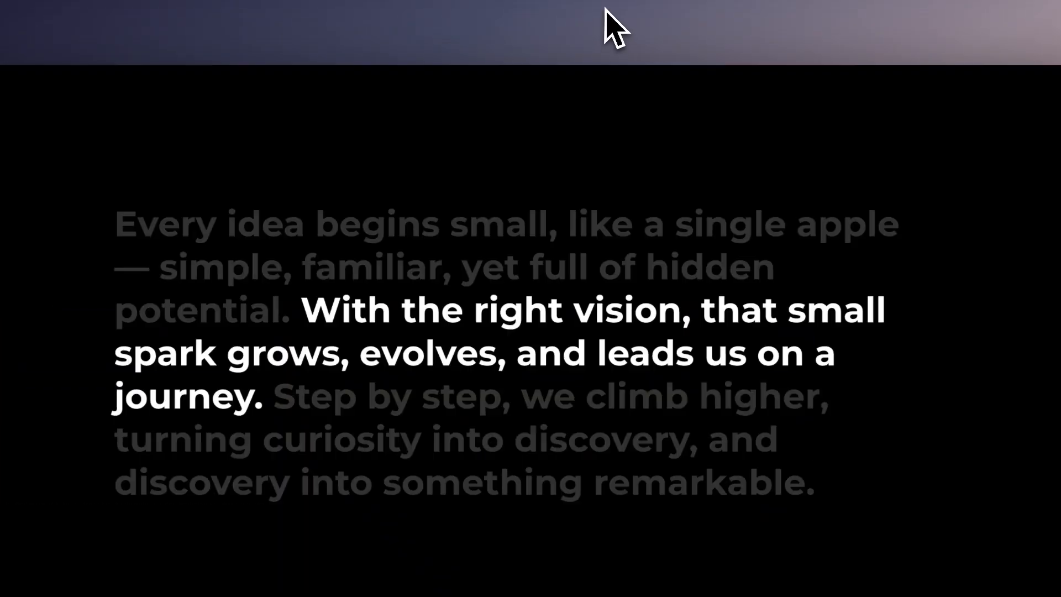
On the live page, check at which scroll position below the apple the paragraph's first phrase lights up
scroll(486, 338, "up", 10)
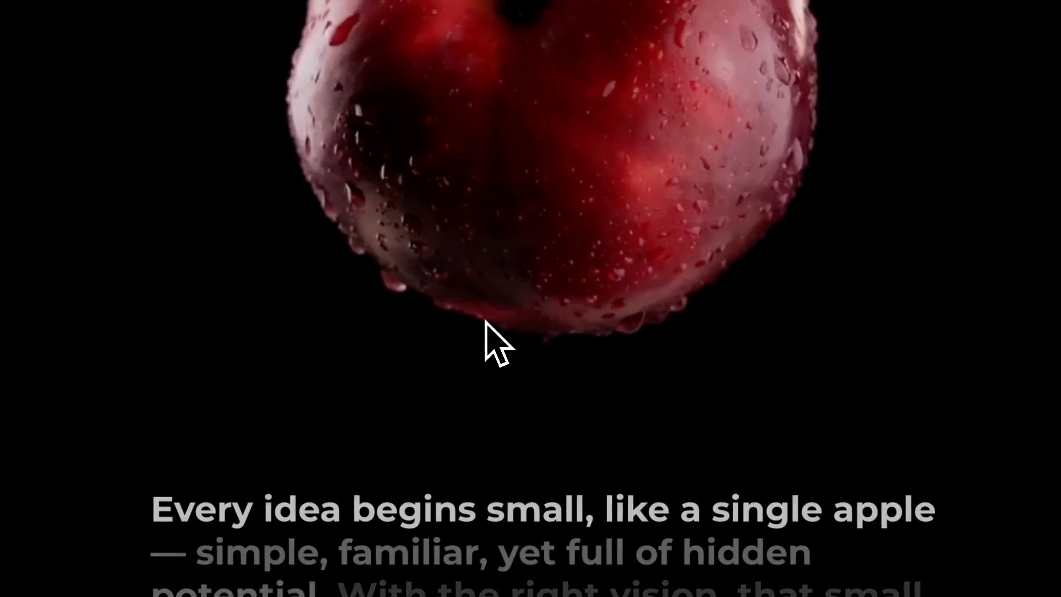
scroll(486, 319, "down", 3)
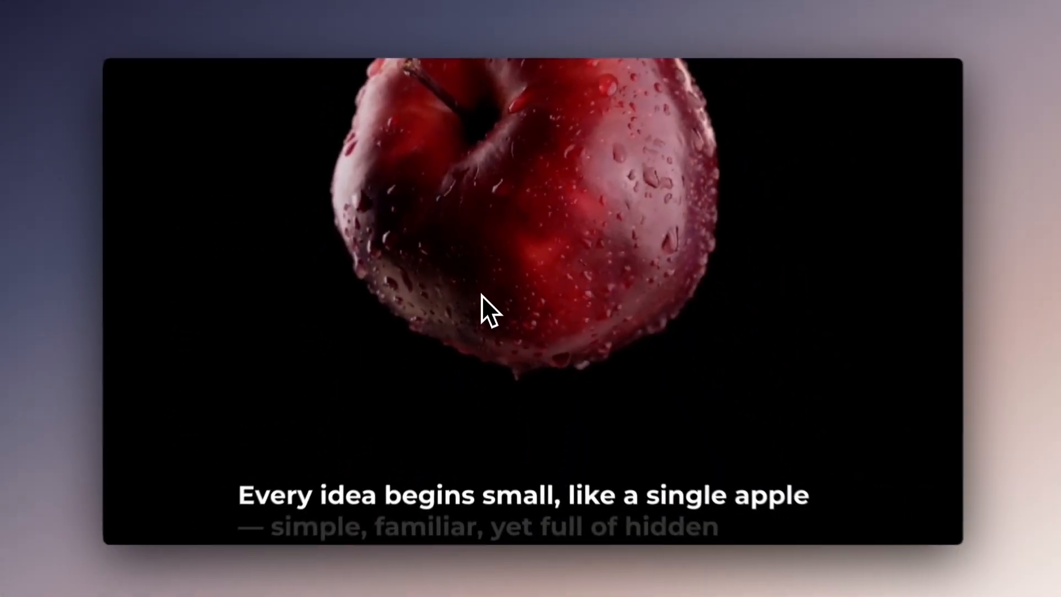
scroll(486, 320, "up", 1)
scroll(479, 300, "up", 1)
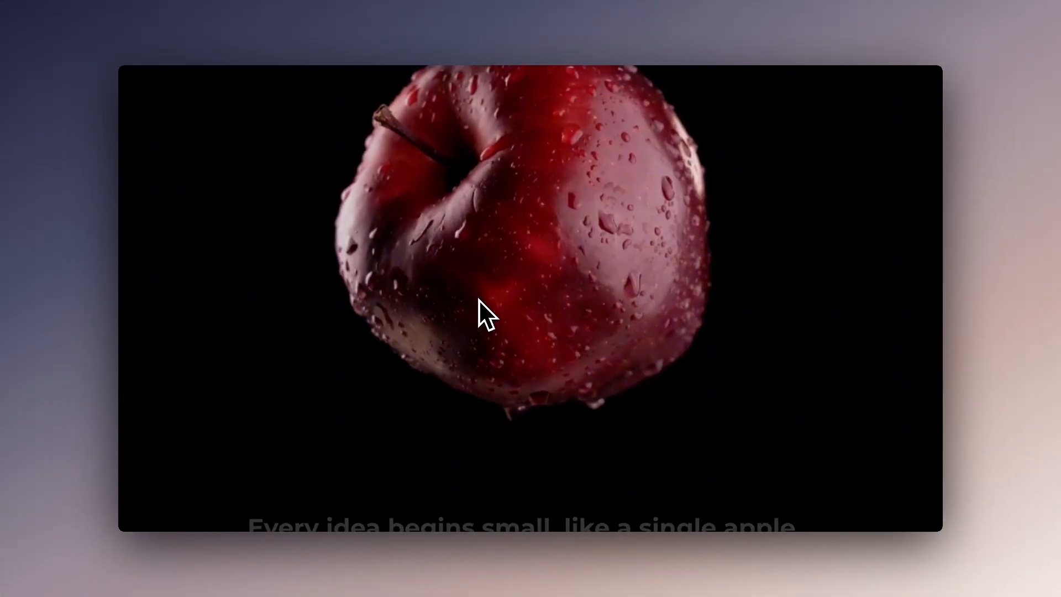
Replay the live page from the apple down to the paragraph and compare the first phrase's activation with the startScroll constant in the code
scroll(367, 108, "up", 2)
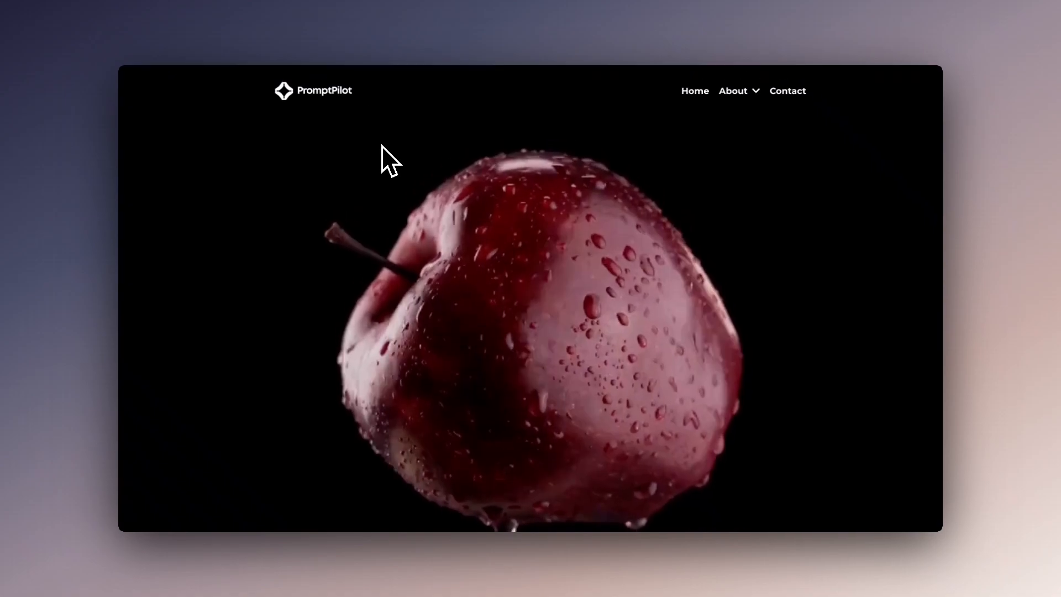
scroll(381, 144, "down", 2)
scroll(381, 145, "down", 3)
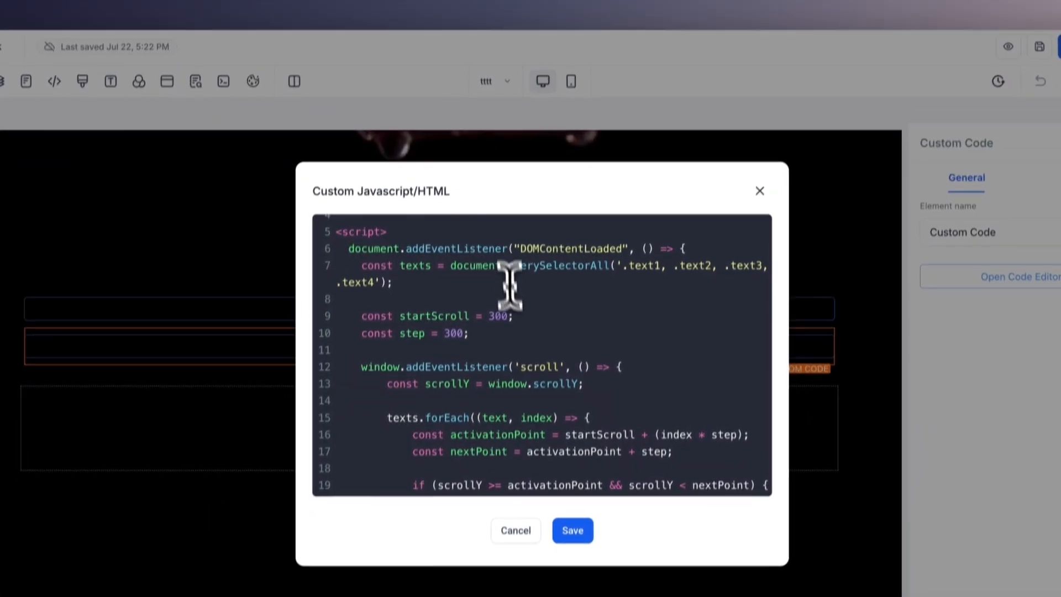
left_click(522, 304)
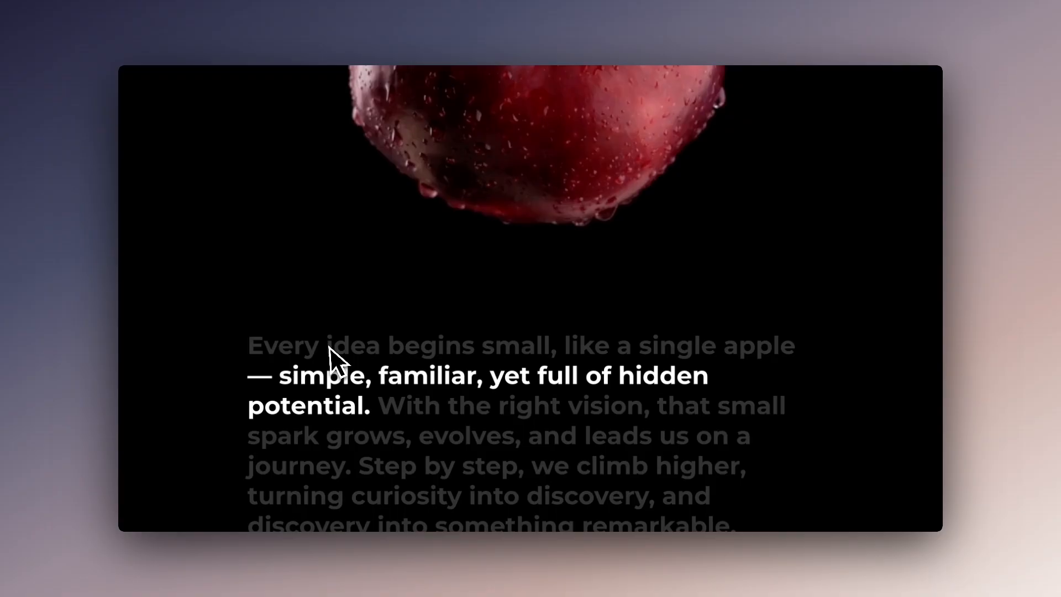
scroll(283, 362, "up", 1)
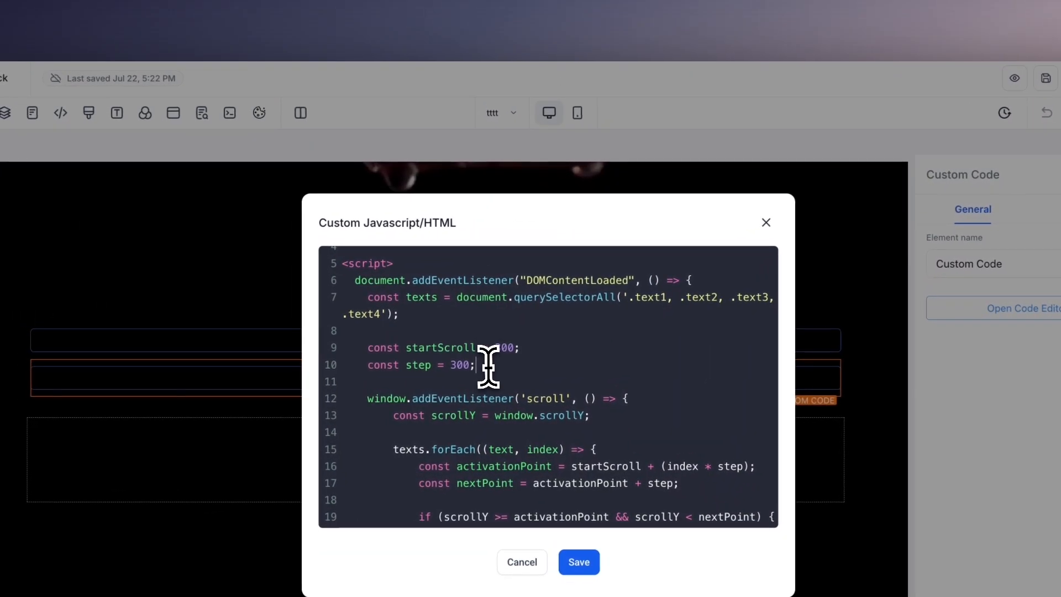
Review the step constant, the scroll script and the text1 to text4 markup, and save the custom code
left_click_drag(425, 364, 503, 376)
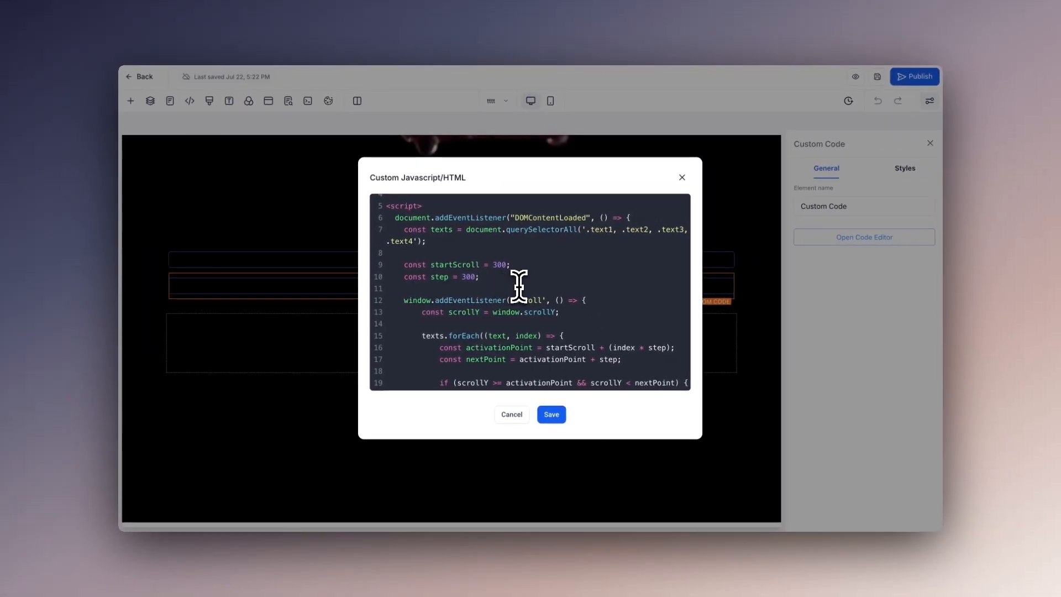
scroll(498, 269, "down", 5)
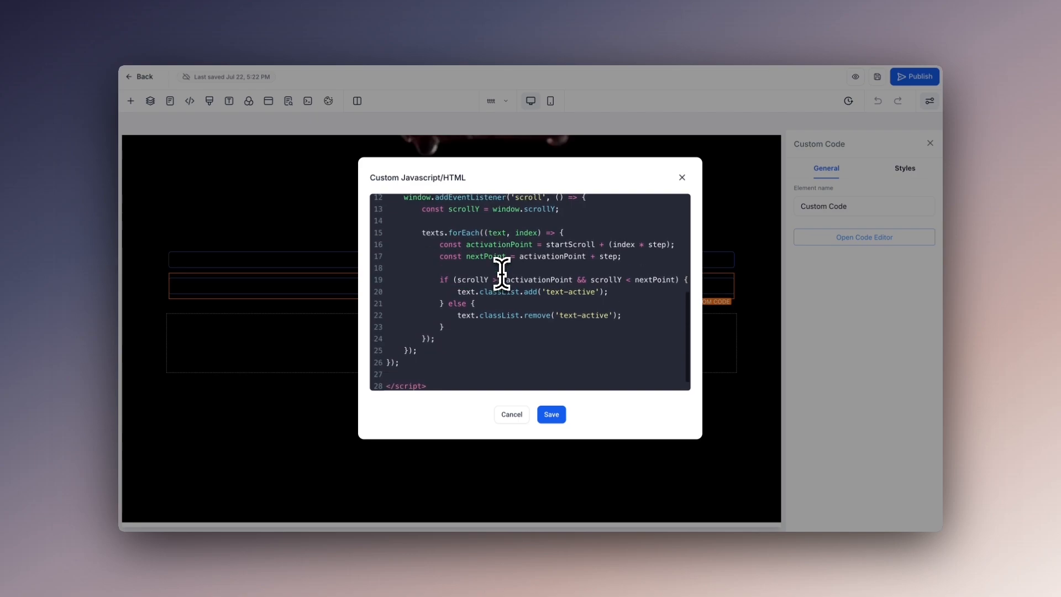
scroll(521, 315, "up", 3)
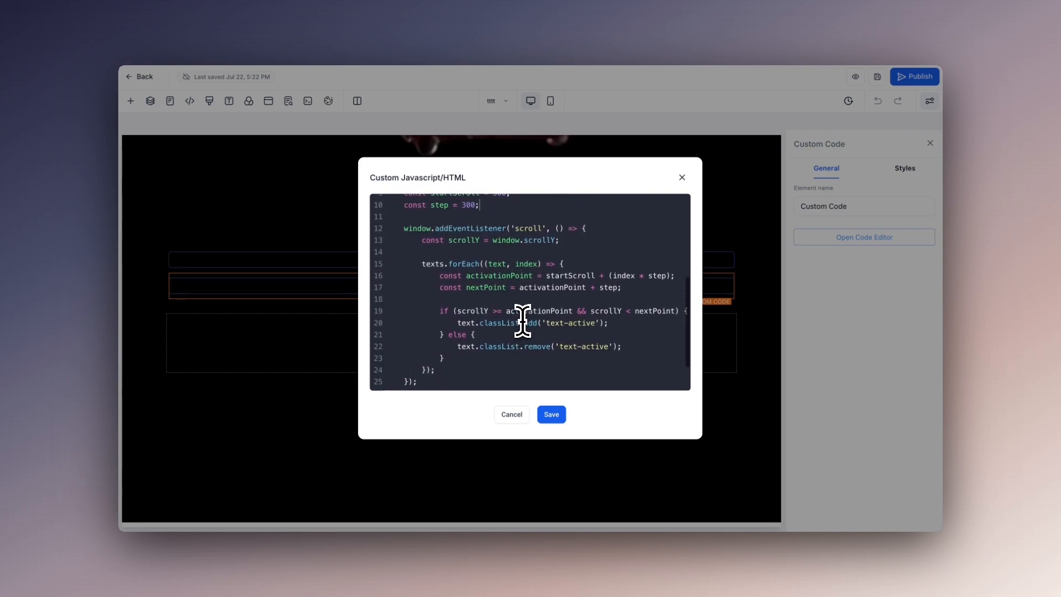
scroll(522, 320, "up", 3)
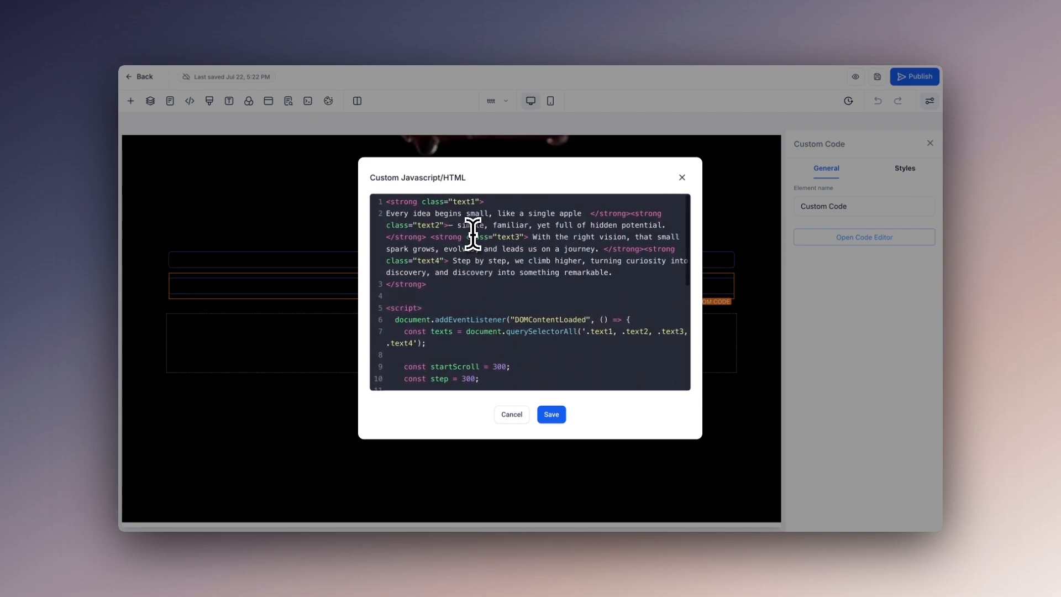
scroll(447, 254, "down", 3)
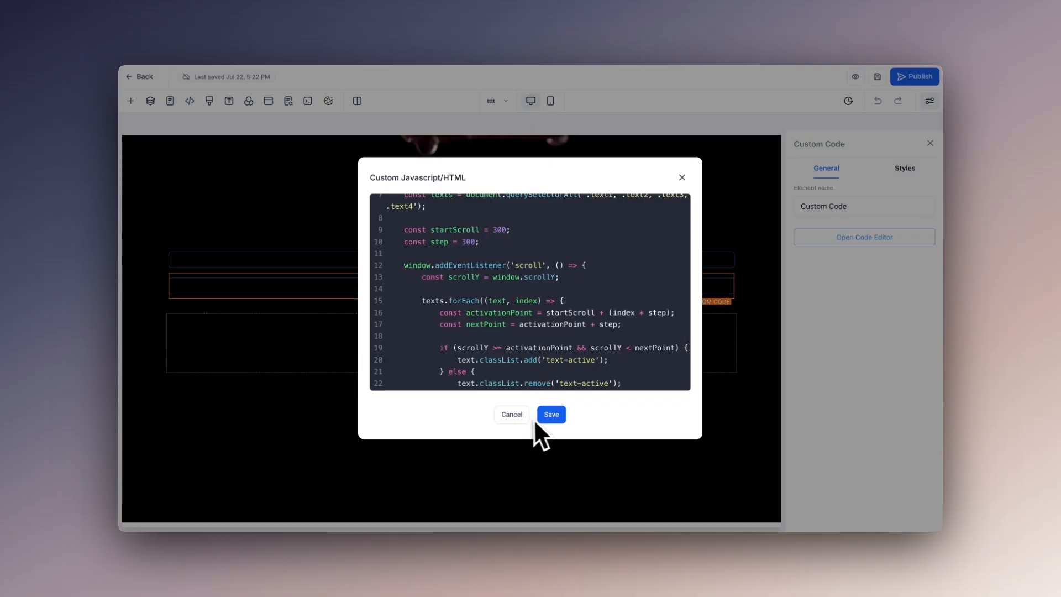
left_click(552, 414)
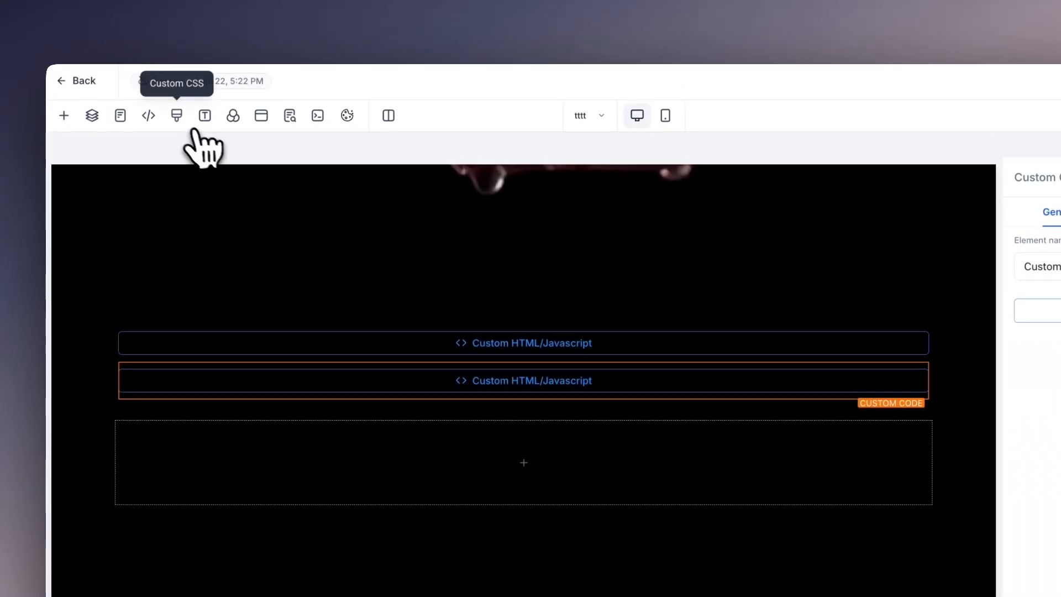
Open the page's custom CSS and highlight the shared .text1 to .text4 rule to examine its font, size and width settings
left_click(208, 101)
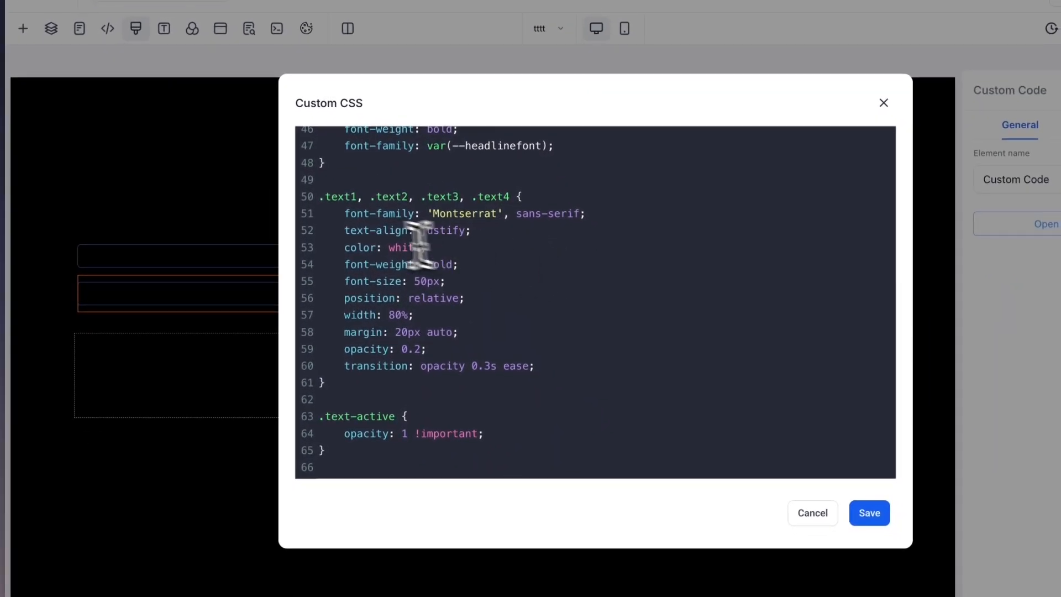
left_click_drag(320, 197, 349, 394)
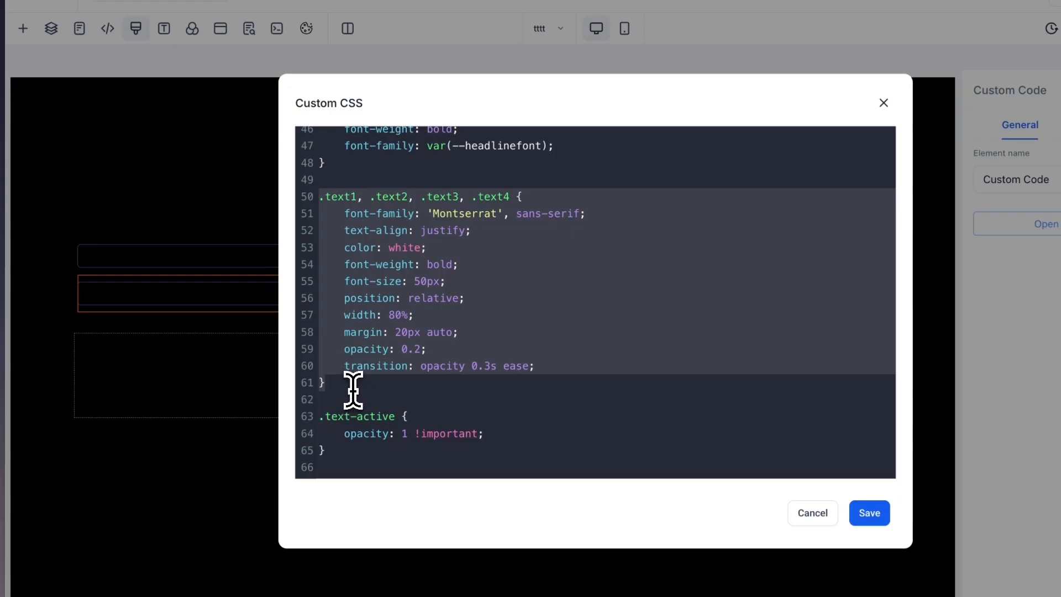
left_click(412, 394)
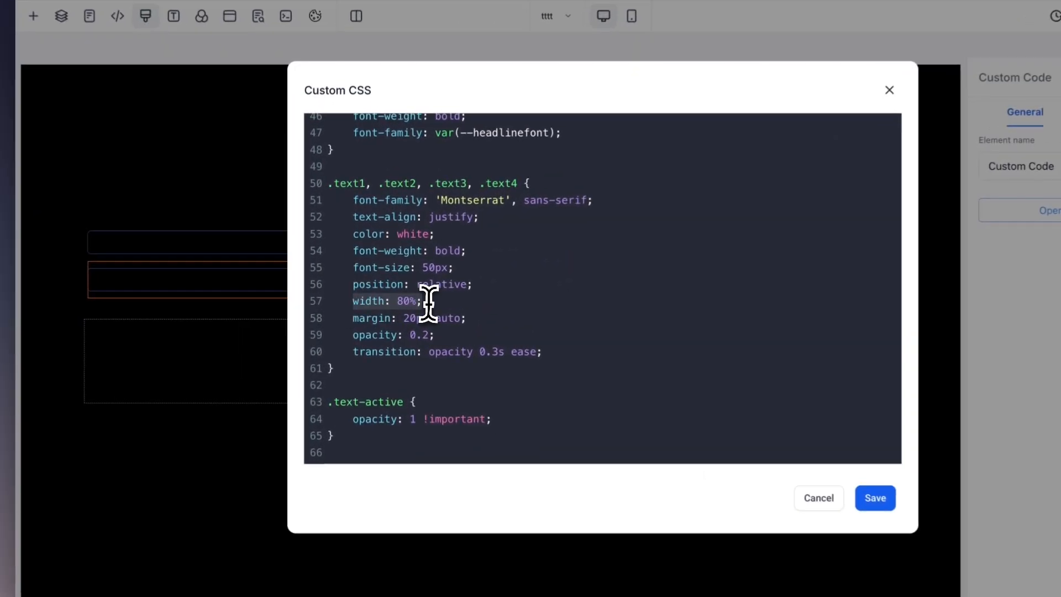
left_click(418, 301)
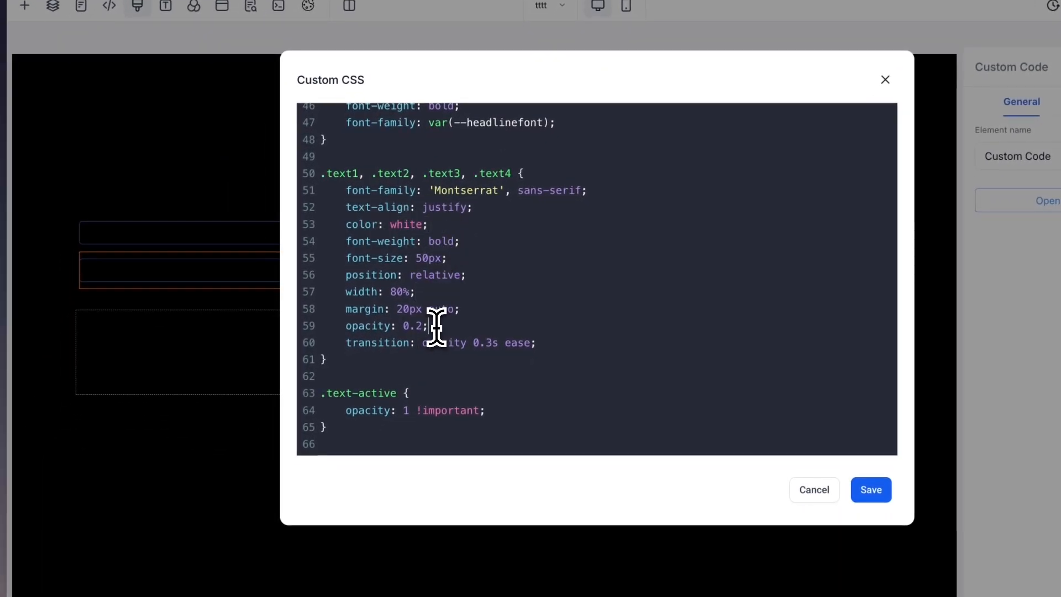
Highlight the opacity and transition lines of the text rule and the opacity override in the .text-active rule
left_click_drag(437, 326, 338, 326)
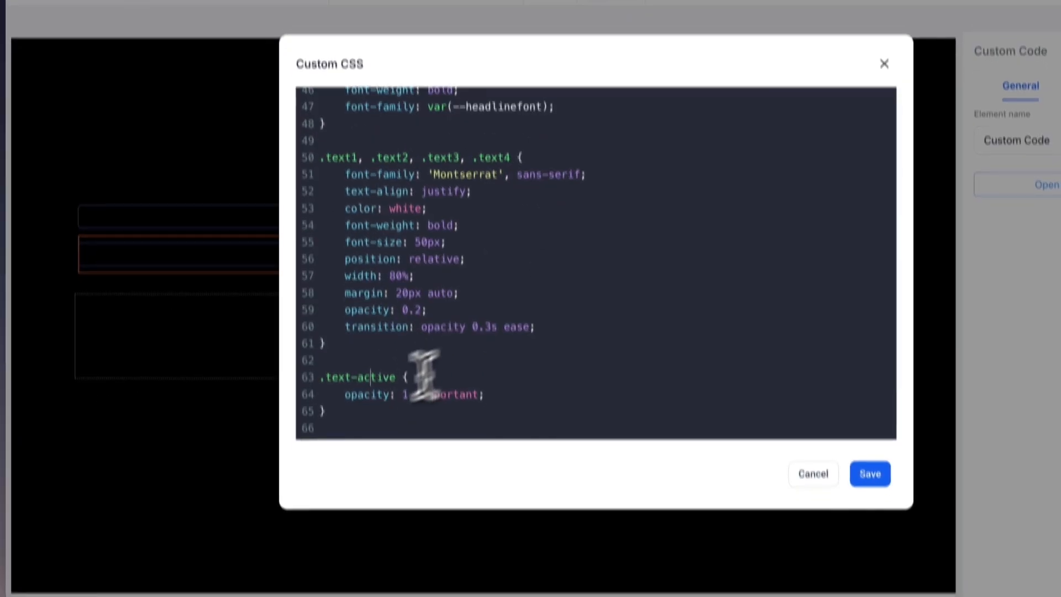
left_click_drag(341, 357, 486, 355)
left_click(509, 355)
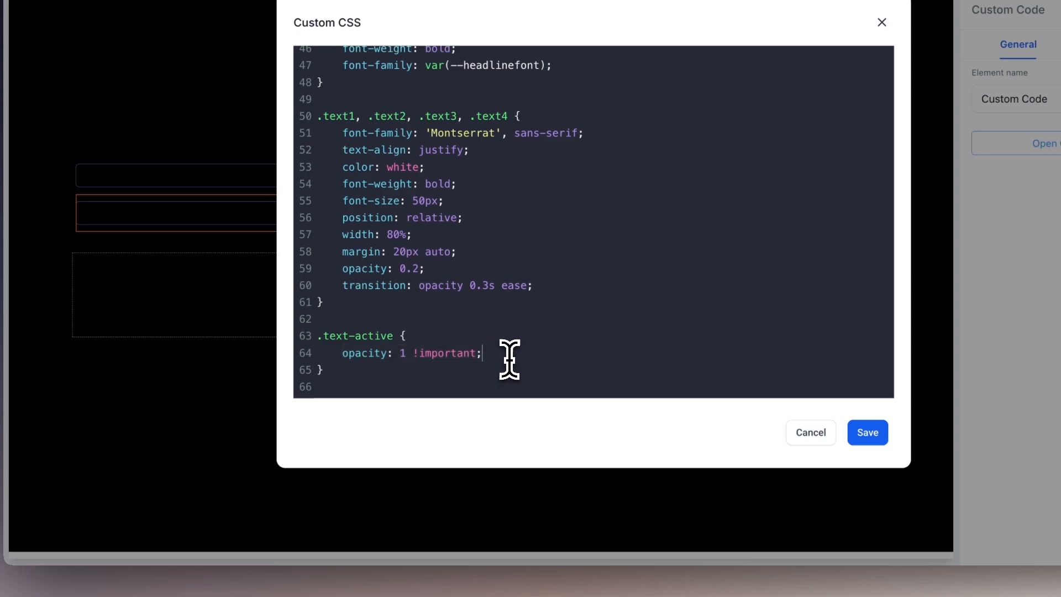
left_click_drag(339, 289, 551, 290)
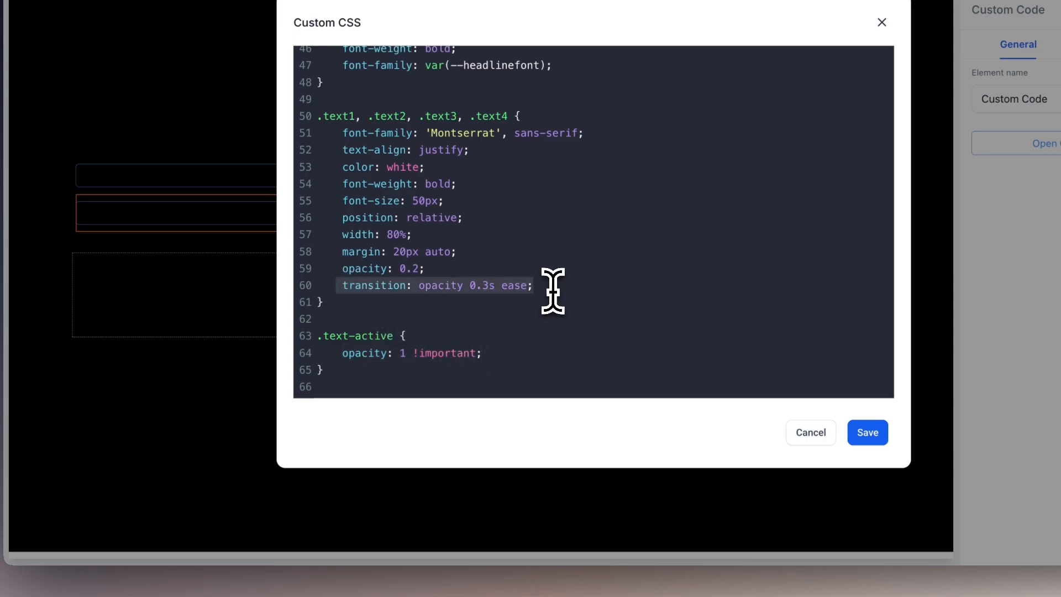
left_click(552, 291)
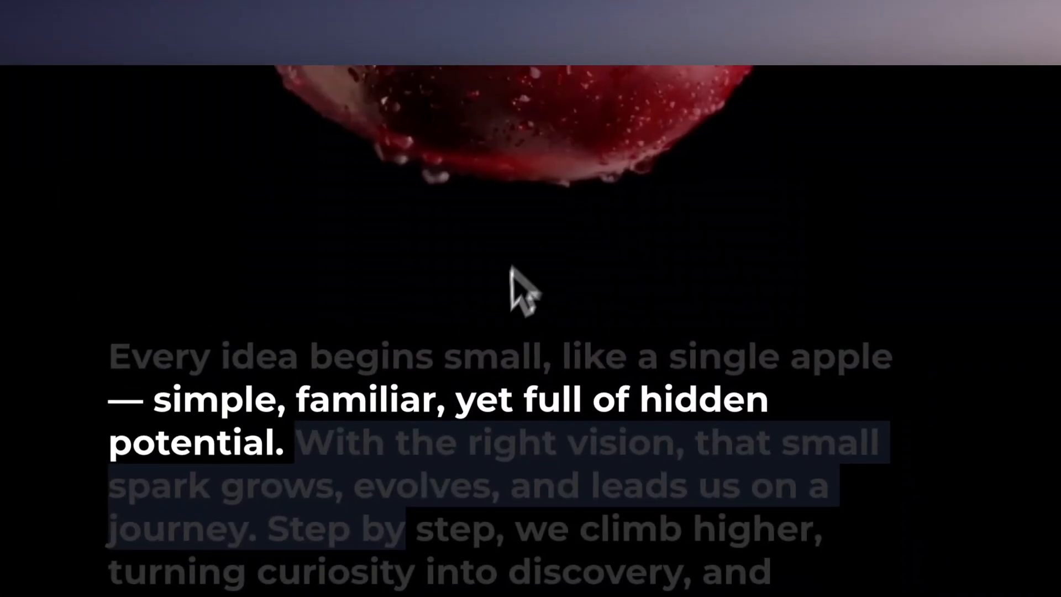
On the live page, move forward and back through the paragraph to check how each phrase fades in and out
scroll(510, 289, "down", 2)
scroll(493, 312, "down", 1)
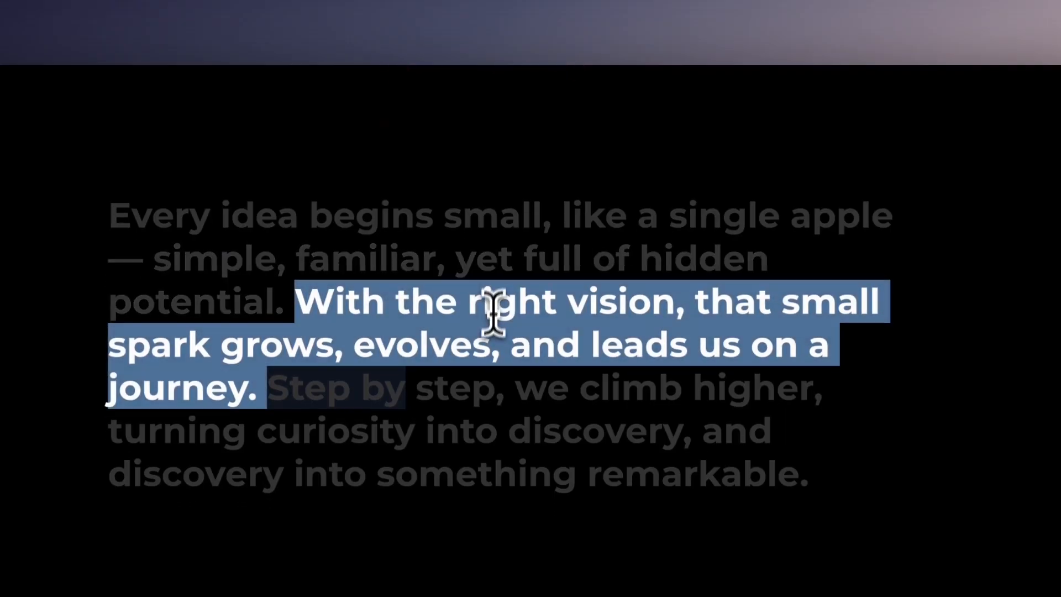
left_click(478, 477)
scroll(478, 481, "down", 2)
scroll(506, 379, "down", 2)
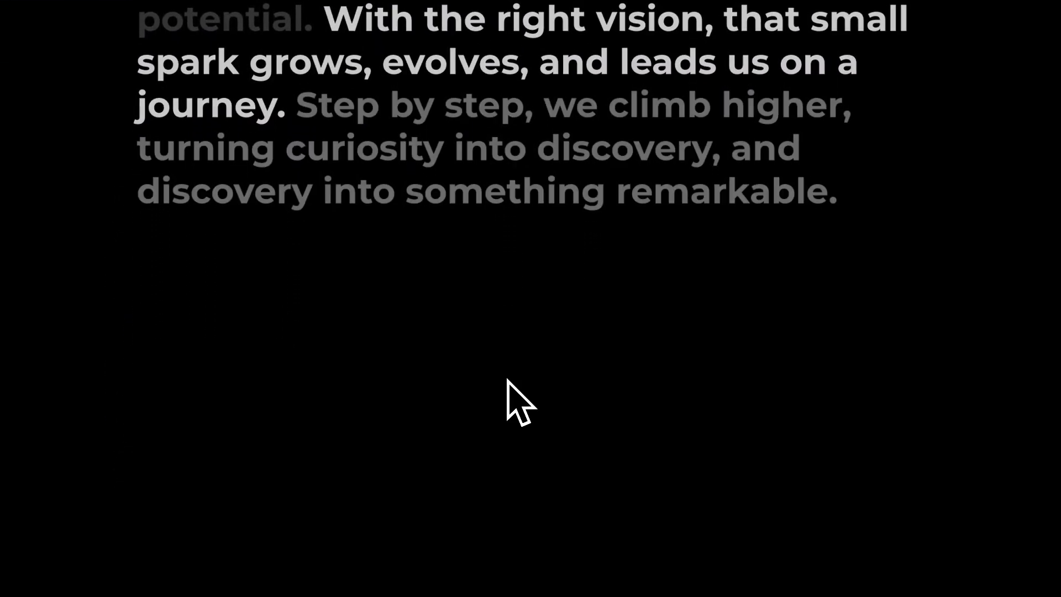
scroll(506, 379, "up", 3)
scroll(506, 354, "up", 3)
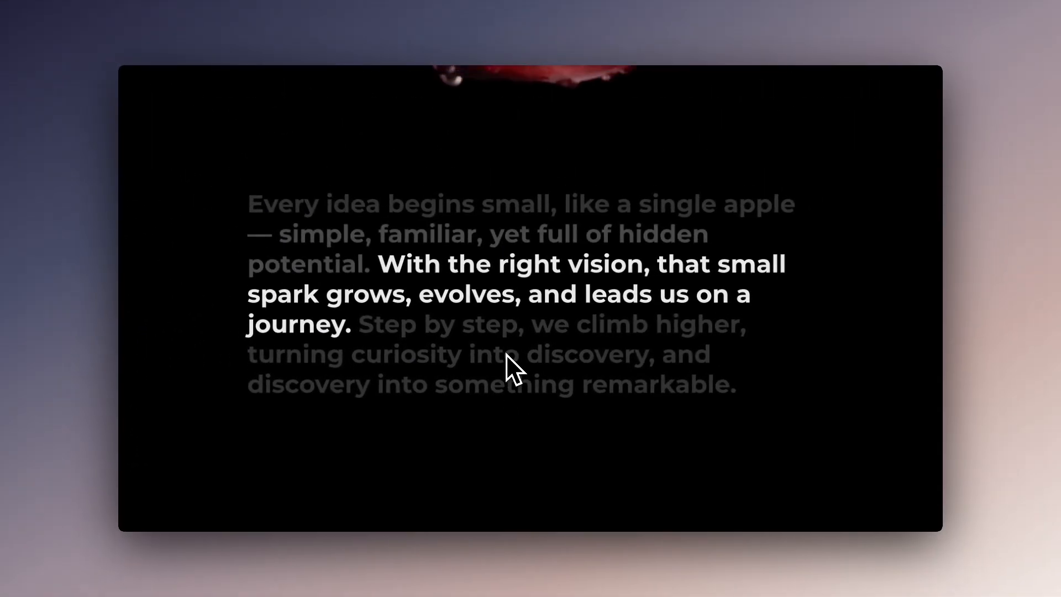
scroll(507, 354, "up", 2)
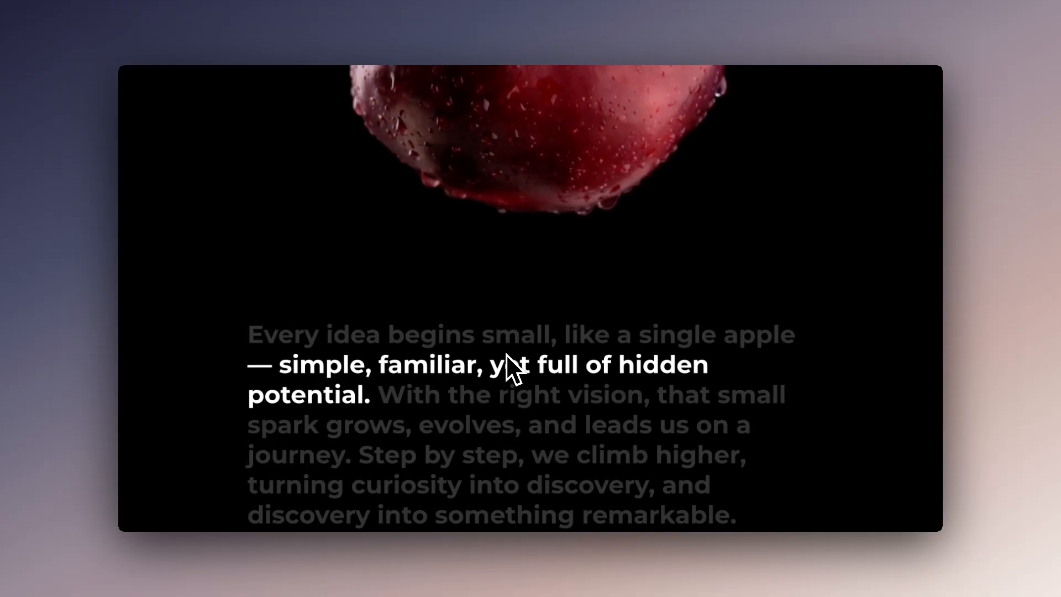
Mark the paragraph's opening phrases on the live page to compare the dimmed text with the active text
left_click_drag(248, 354, 520, 333)
left_click(520, 308)
scroll(520, 308, "down", 1)
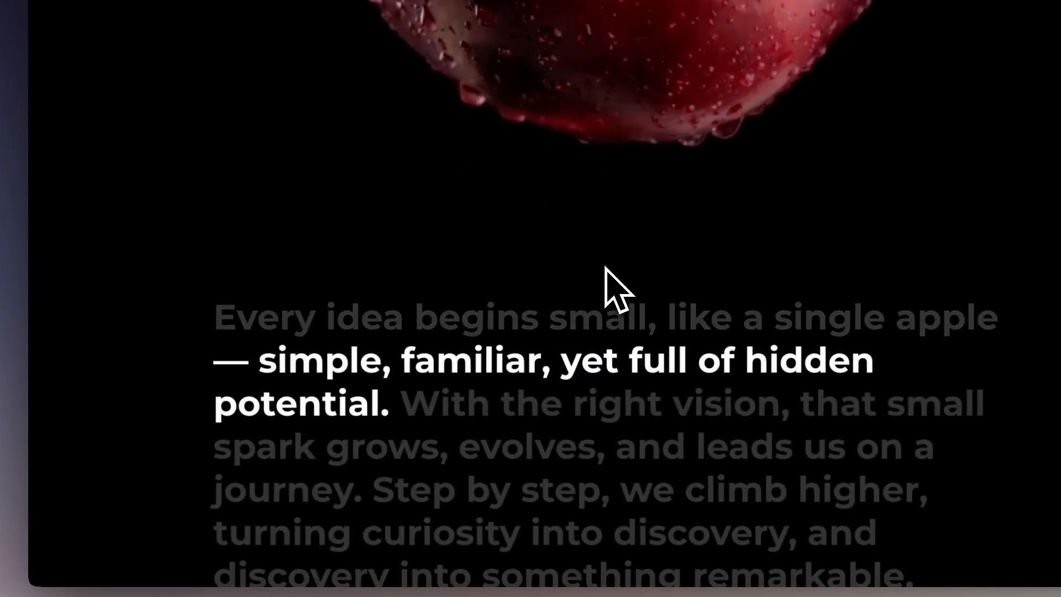
left_click_drag(216, 319, 635, 352)
left_click(628, 257)
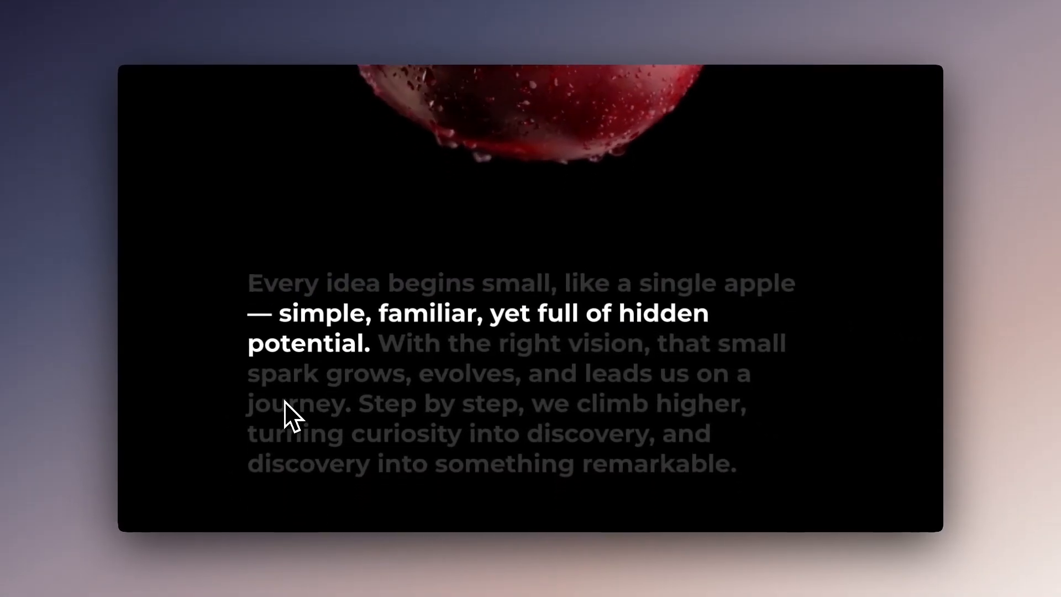
scroll(251, 400, "down", 3)
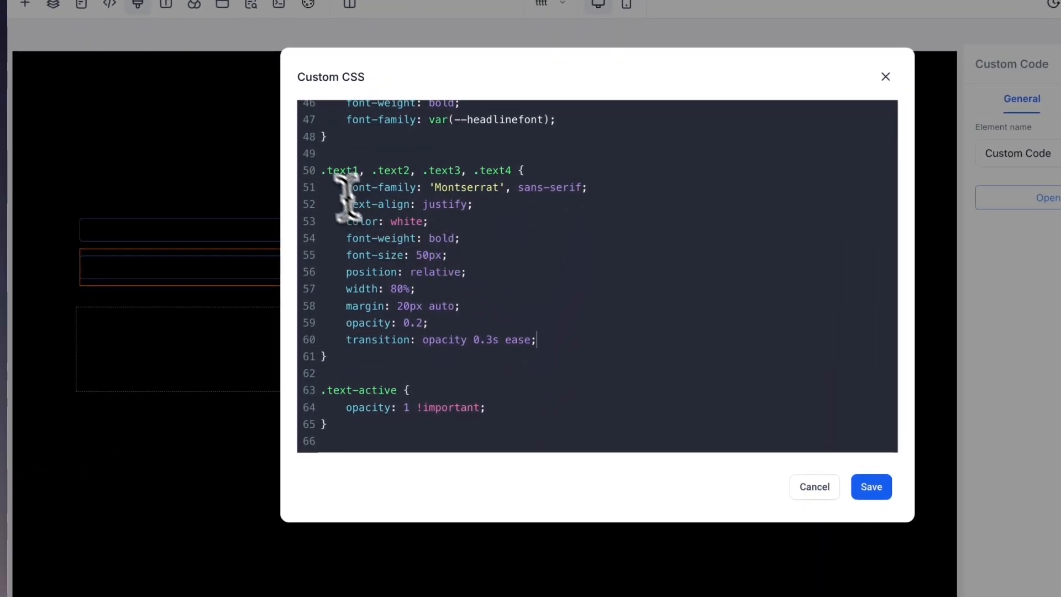
Highlight both text effect rules in the custom CSS and return to "Sentence Effect Change on Scroll" in the enhancement kit's list
left_click_drag(325, 173, 405, 442)
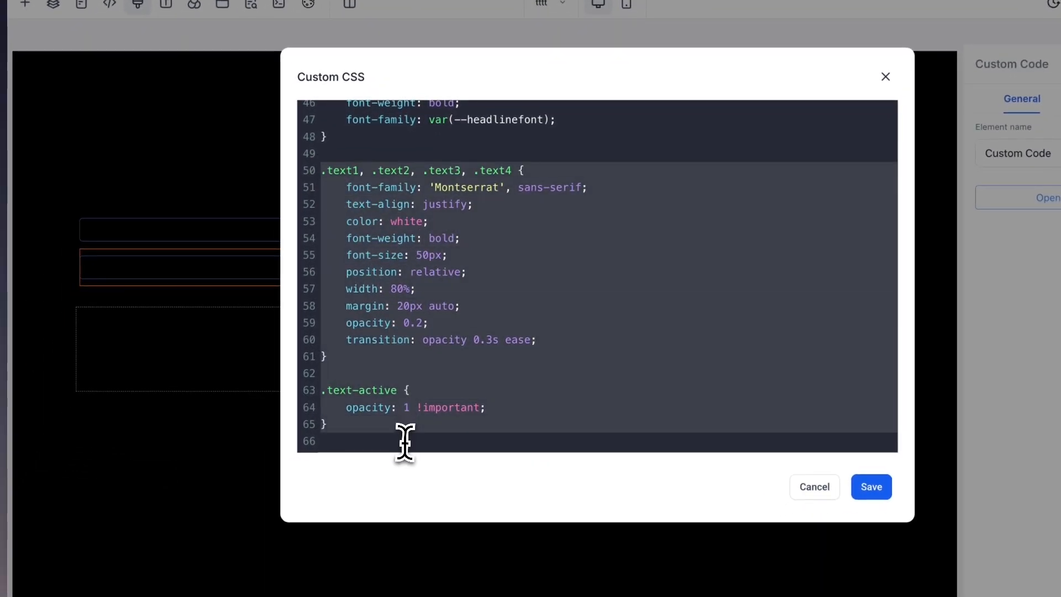
left_click(518, 411)
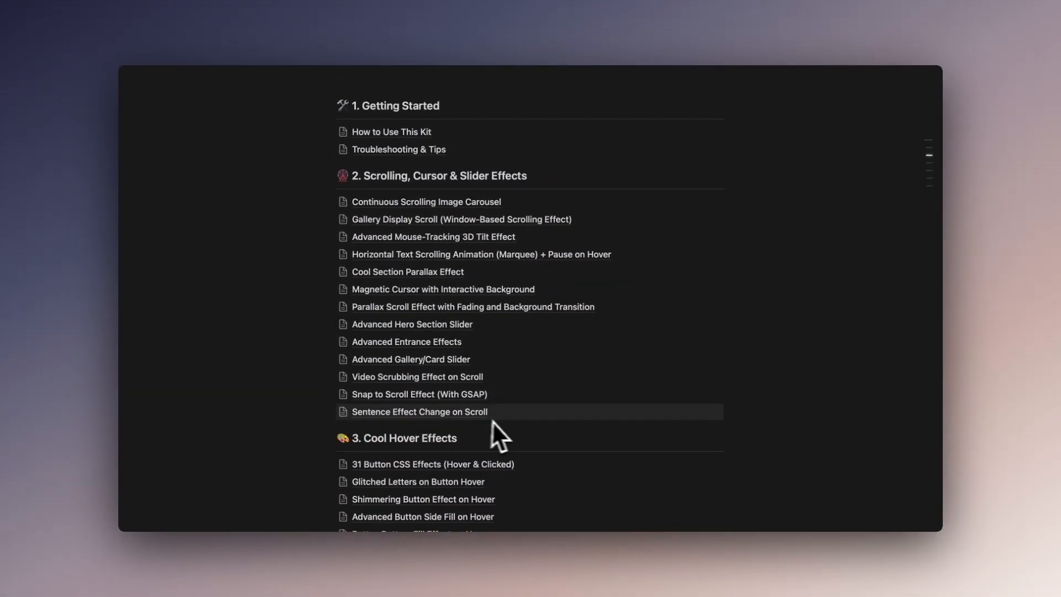
scroll(536, 419, "down", 1)
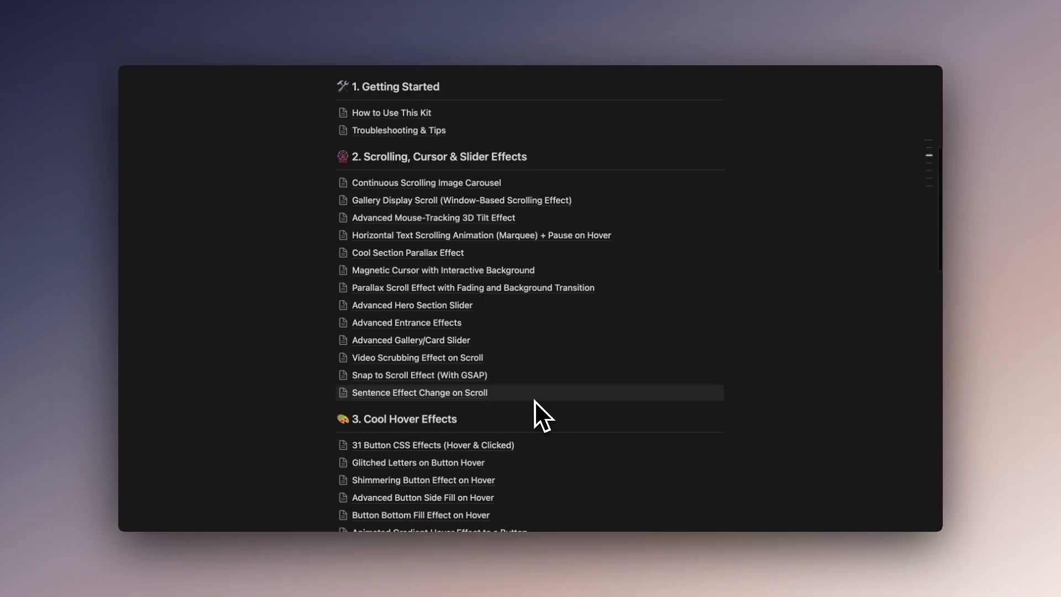